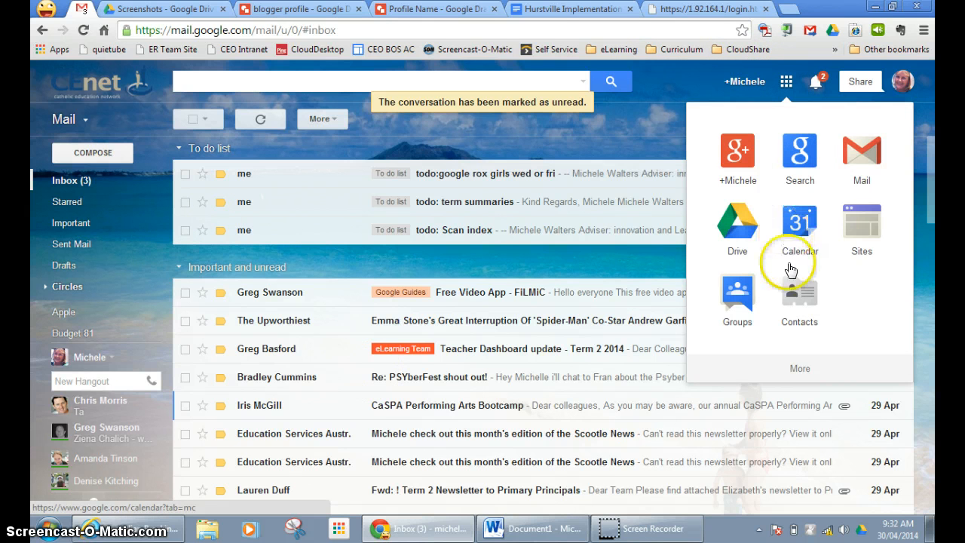
Open Blogger from the Google apps menu to reach the dashboard listing four blogs.
left_click(801, 368)
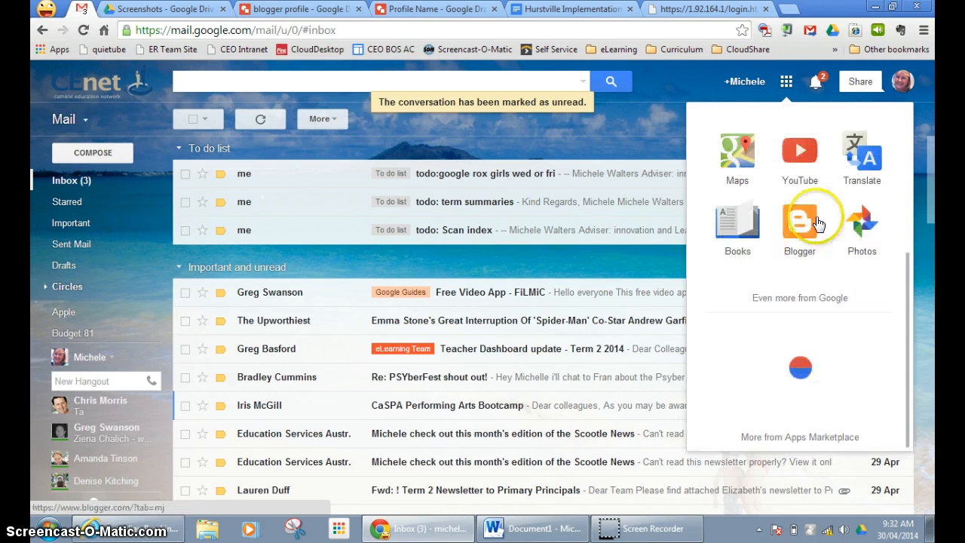
left_click(797, 238)
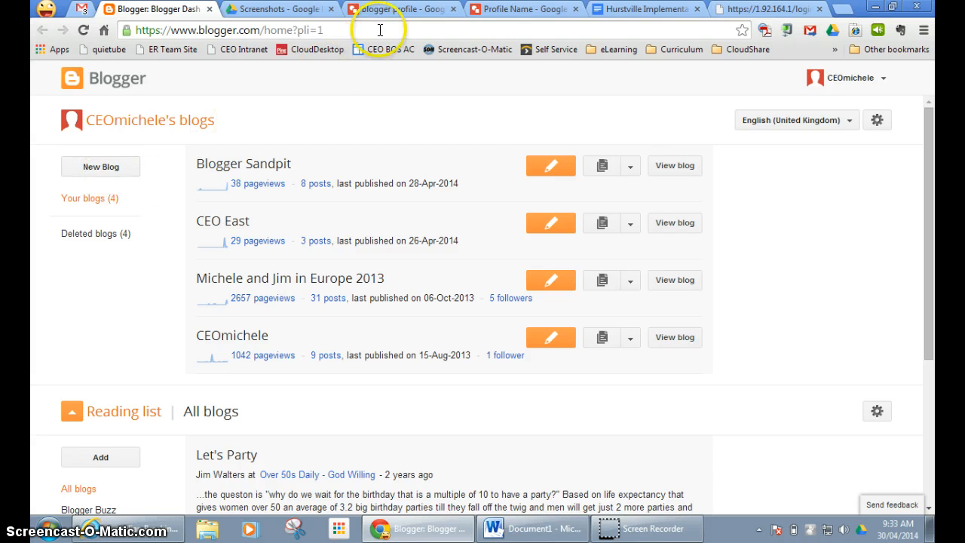
View the 'blogger profile' drawing comparing a Google+ profile with a limited Blogger profile.
left_click(391, 9)
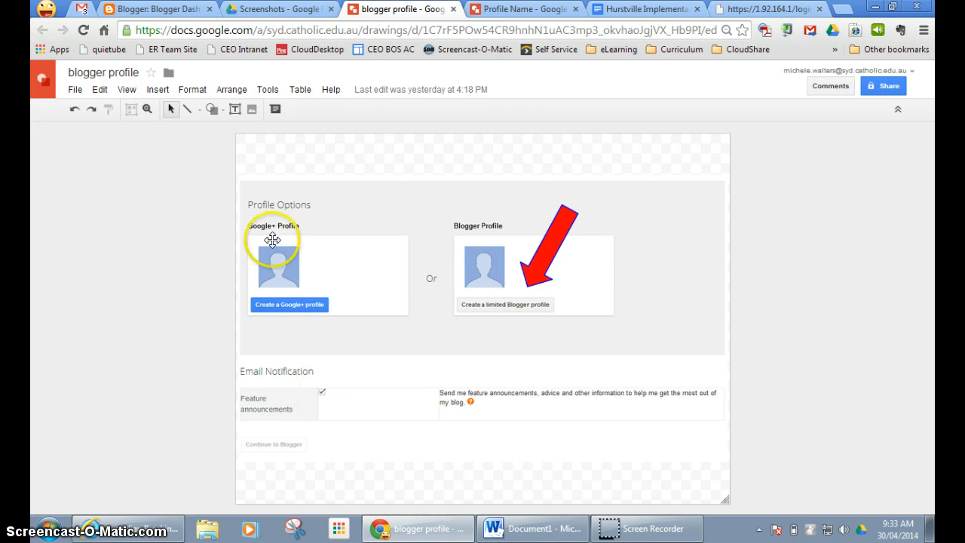
Look over the Profile Name drawing, then start a new blog from the Blogger dashboard.
left_click(520, 10)
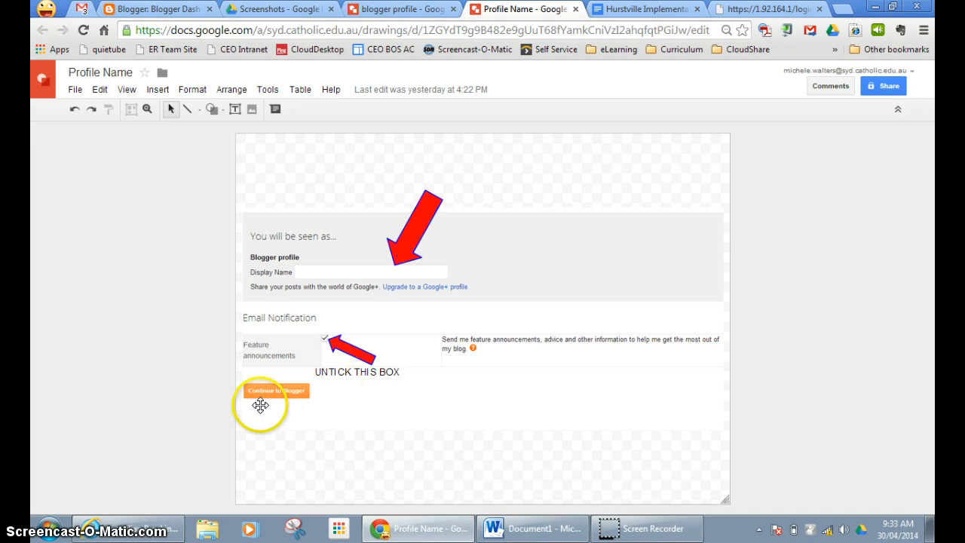
left_click(154, 9)
left_click(105, 167)
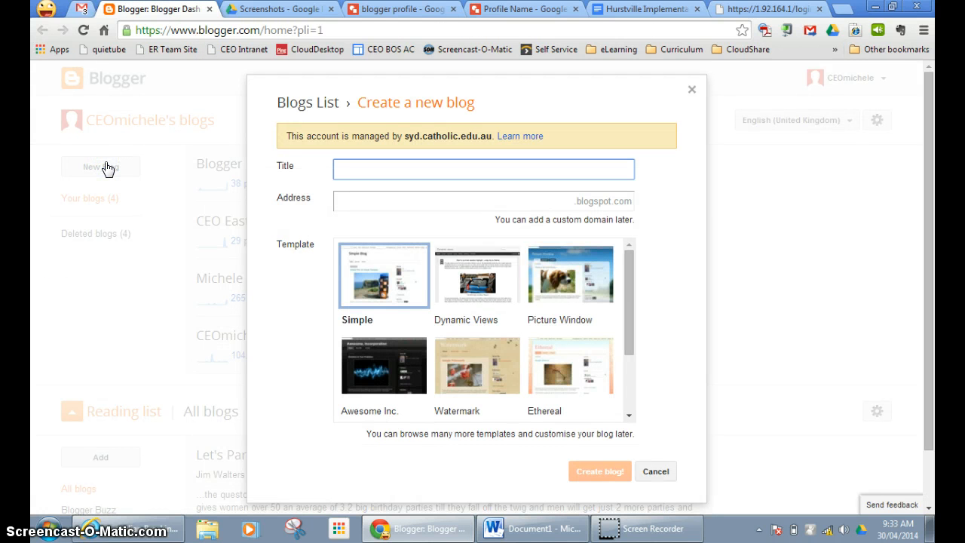
Title the new blog 'CEO Michele's Learning Journey'.
type("CEO Michele's Learning")
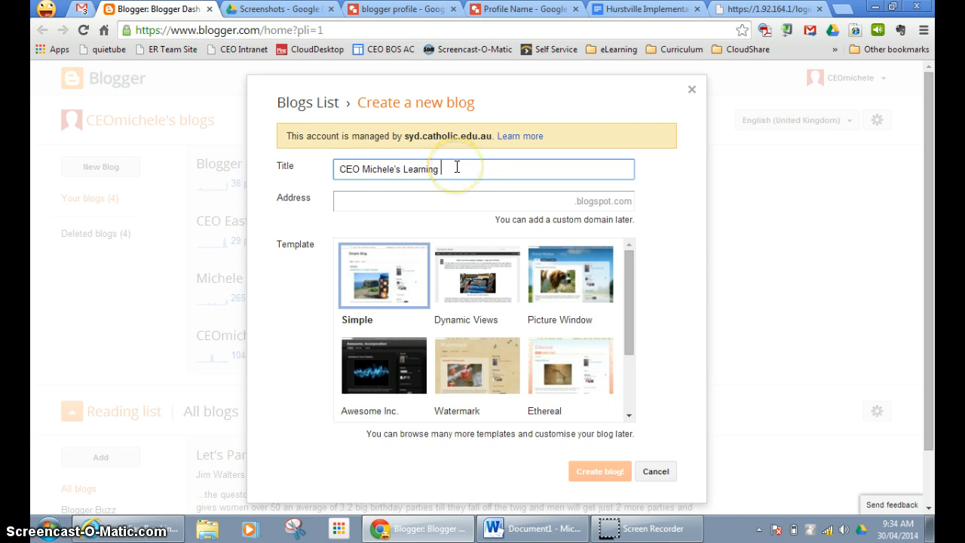
type("Journey")
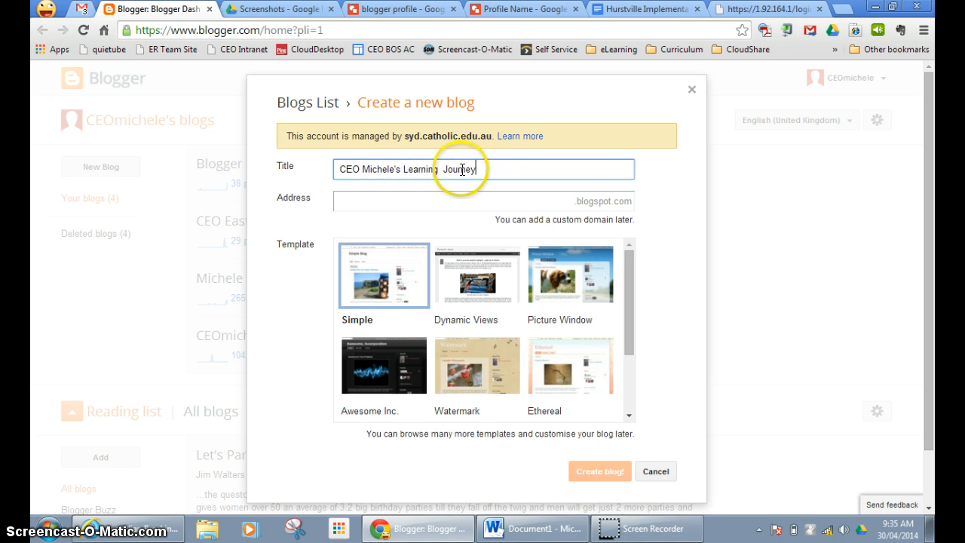
Enter the address ceomichelelw.blogspot.com and confirm it is available.
left_click(350, 204)
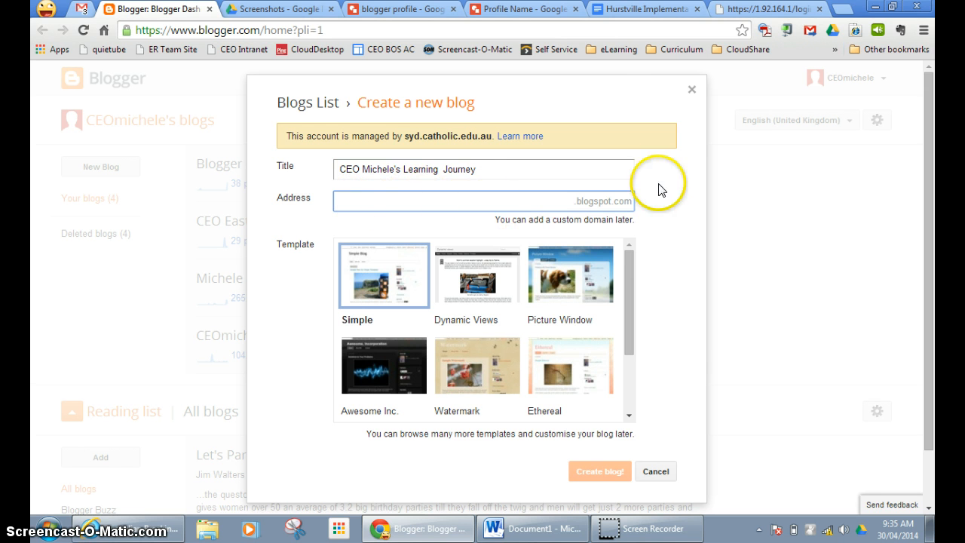
type("ceomichele")
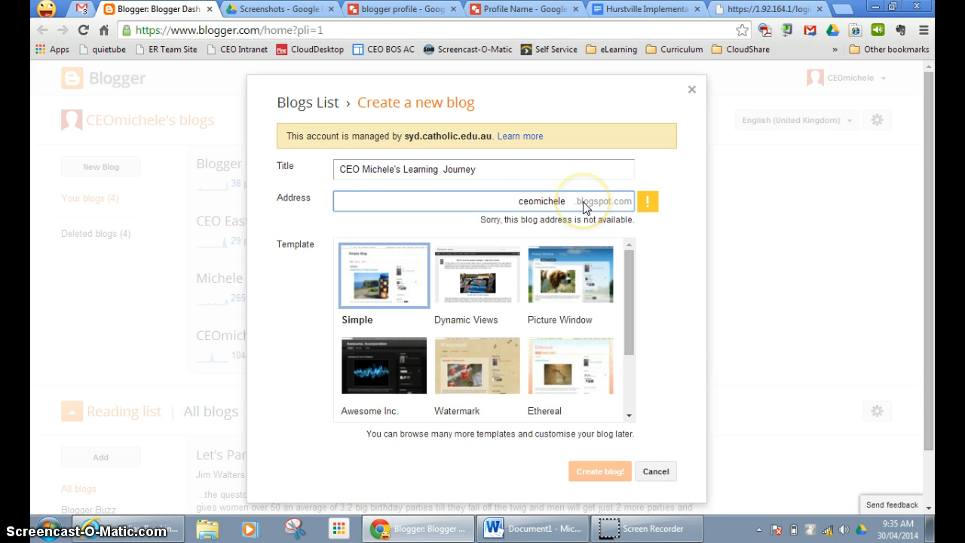
type("w")
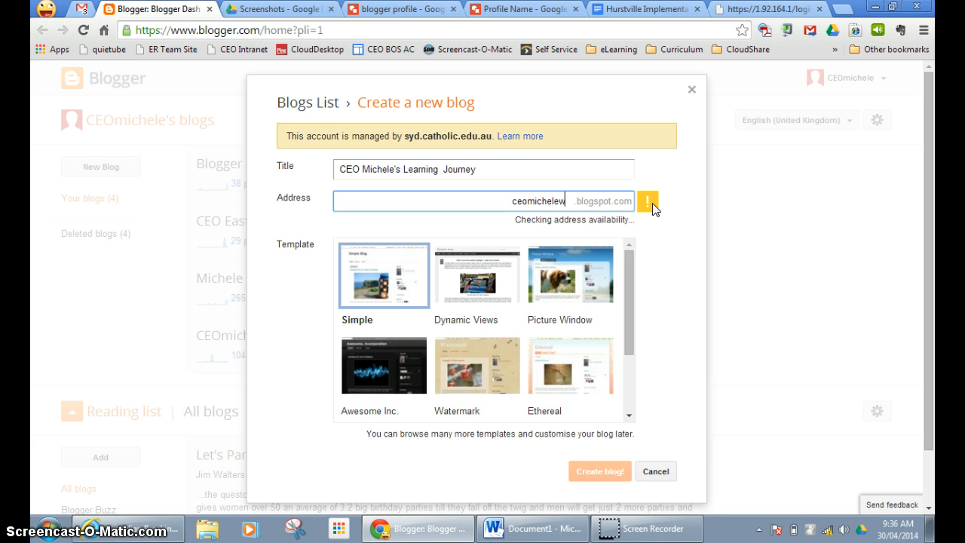
type("21")
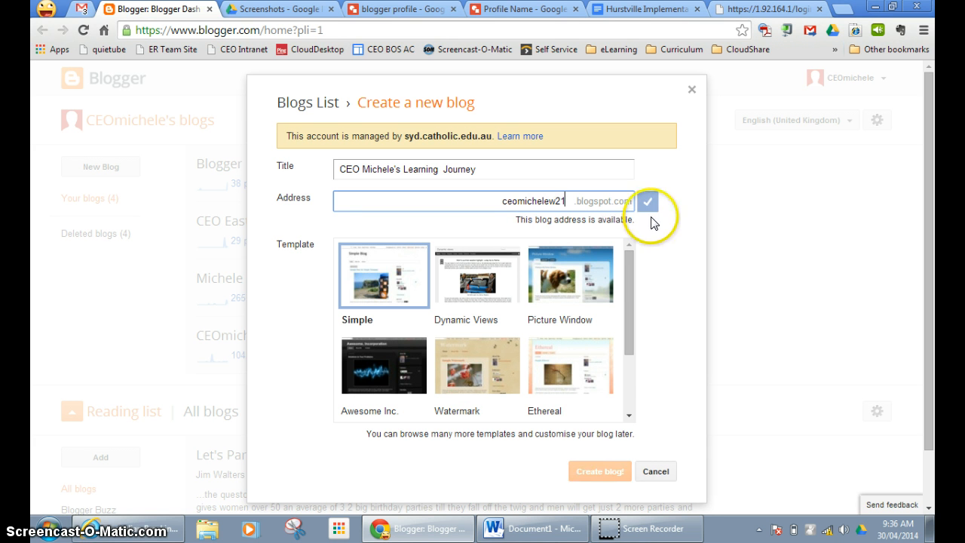
key("BackSpace")
key("BackSpace")
key("BackSpace")
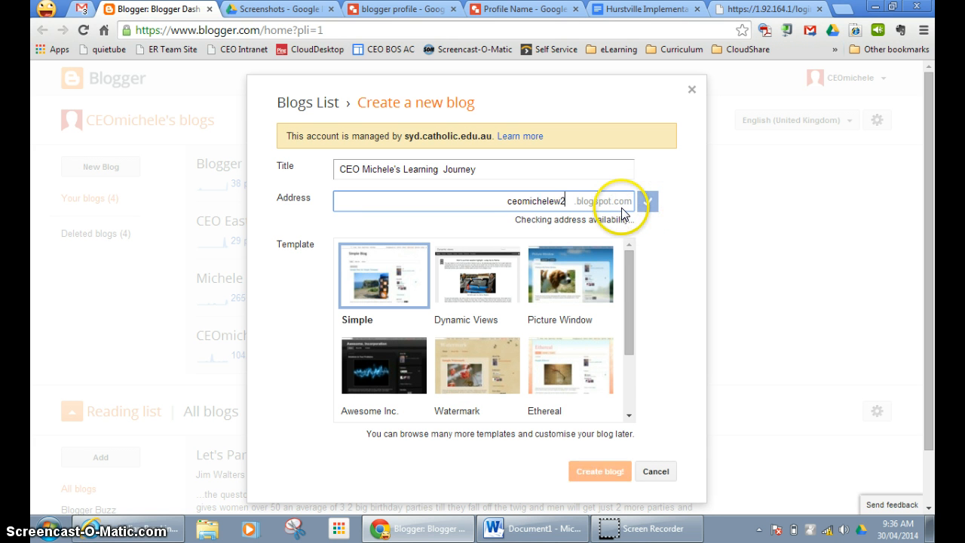
type("lw")
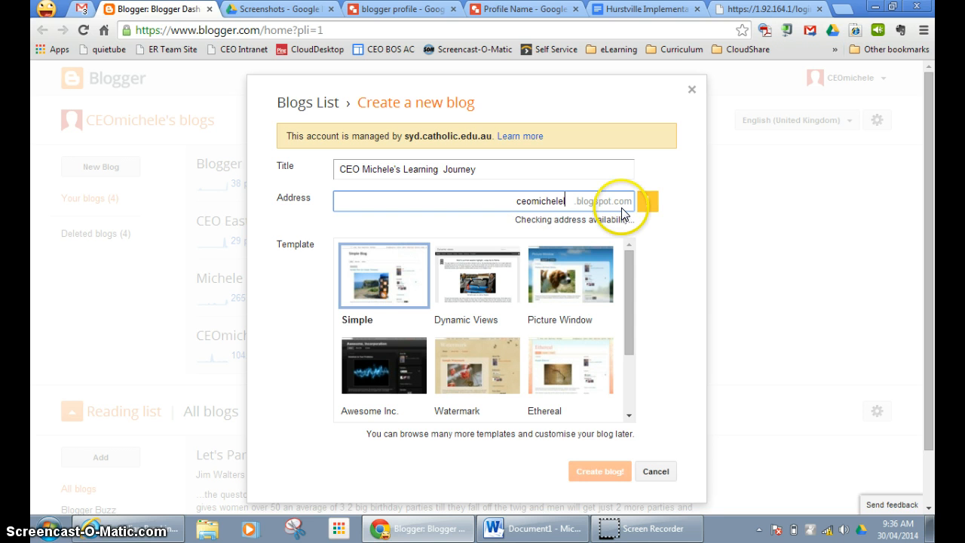
left_click(645, 198)
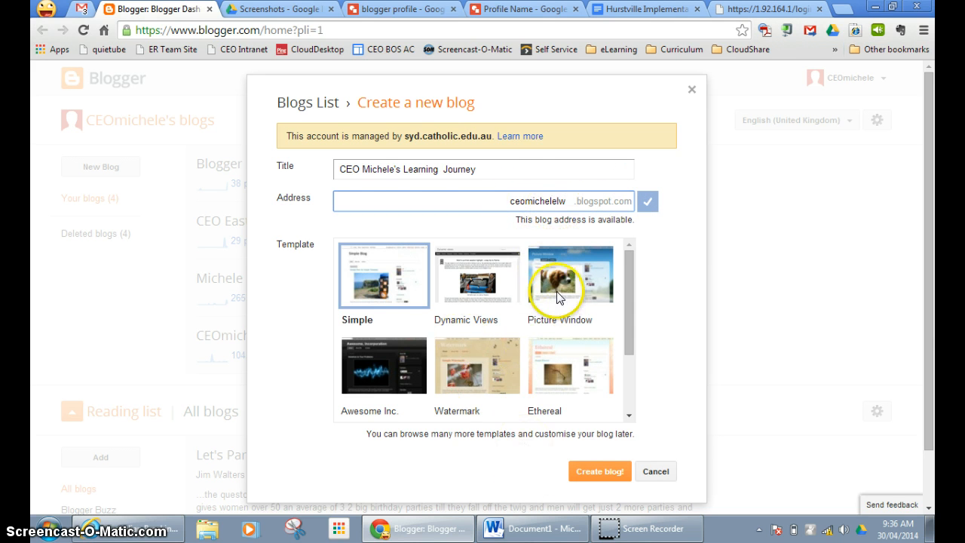
Choose the Picture Window template and create the blog.
scroll(445, 329, "down", 3)
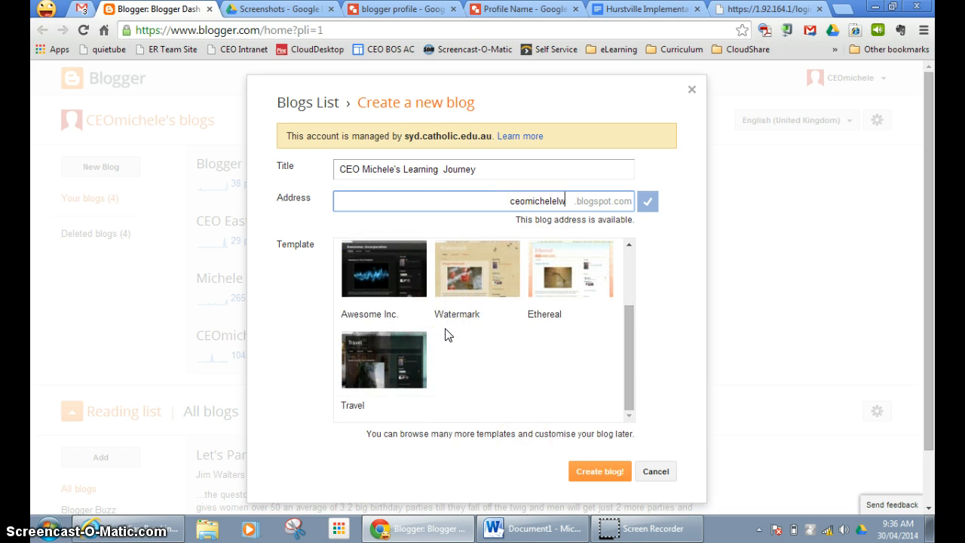
scroll(445, 332, "up", 2)
left_click(571, 285)
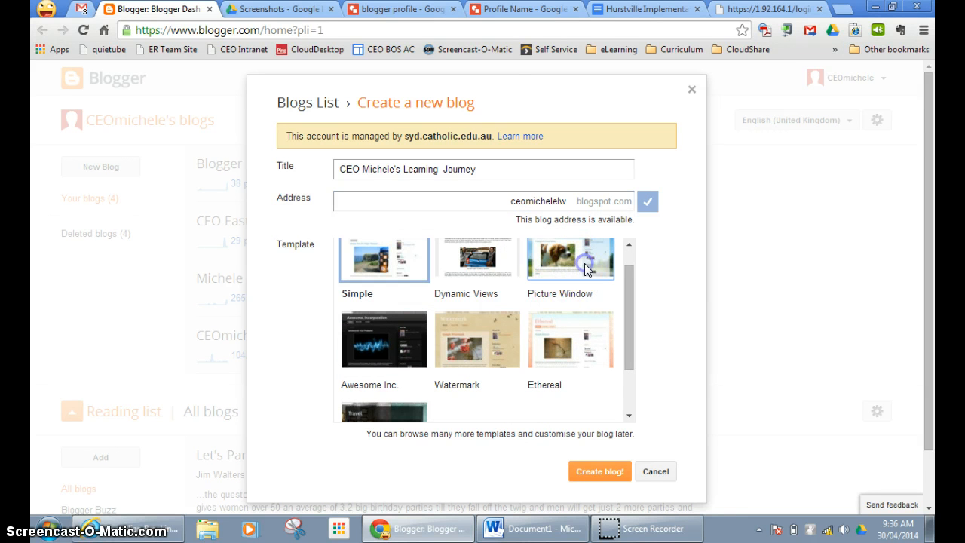
left_click(595, 474)
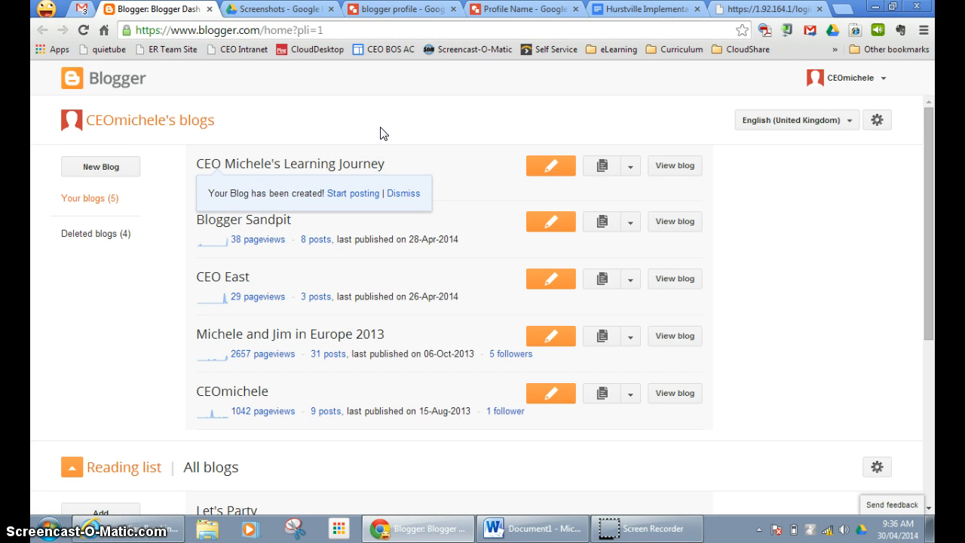
Open the Basic settings for CEO Michele's Learning Journey, showing title, address and readers.
left_click(274, 164)
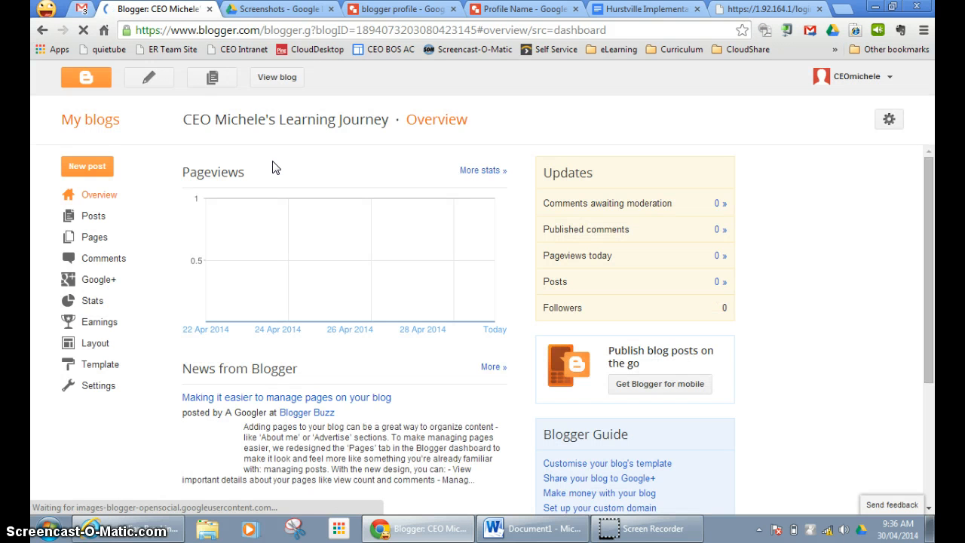
left_click(87, 387)
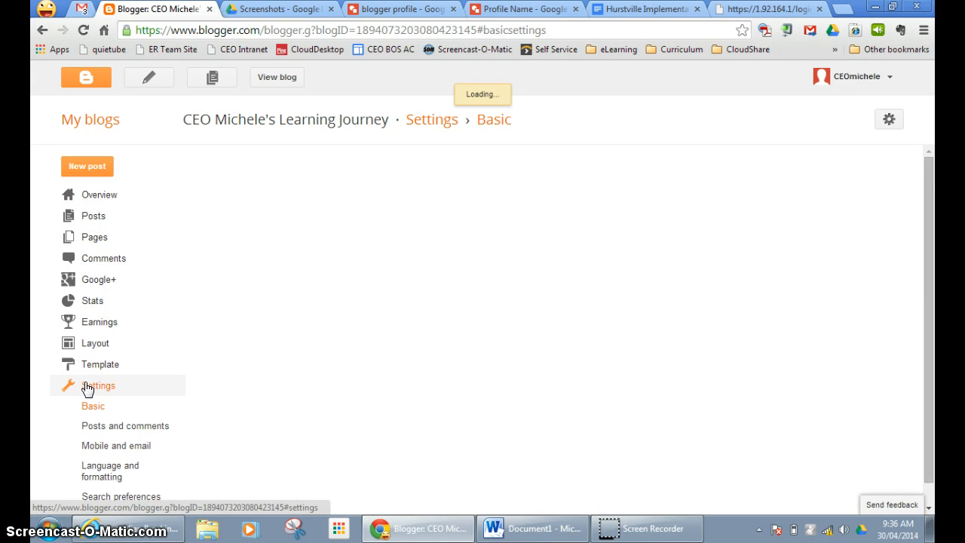
scroll(351, 289, "down", 1)
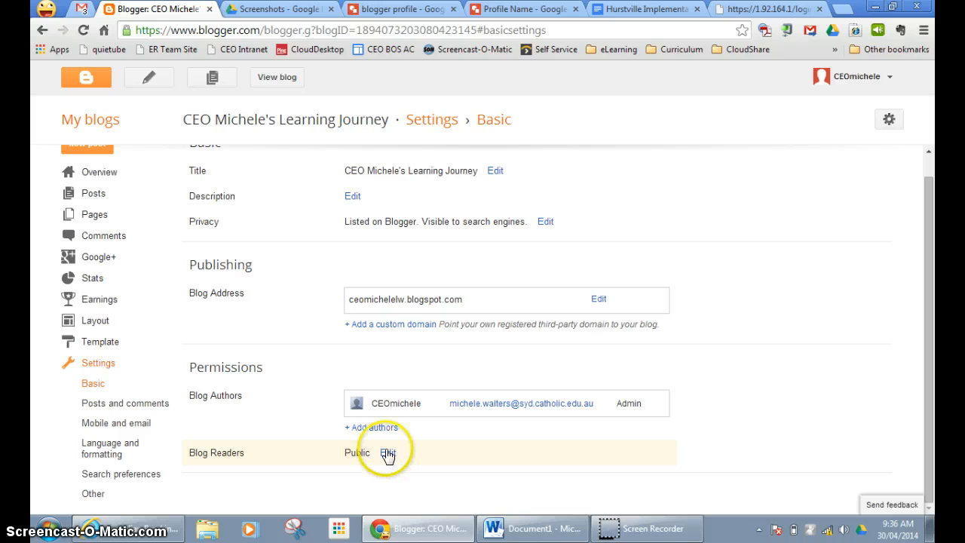
Set Blog Readers to 'Private - Only these readers', drop the second reader address, and save.
left_click(388, 453)
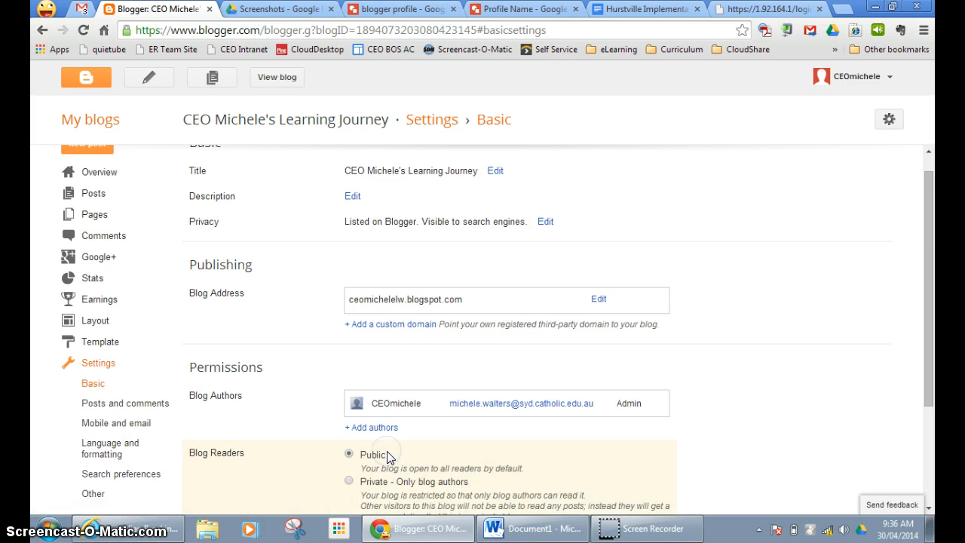
scroll(477, 430, "down", 2)
left_click(349, 379)
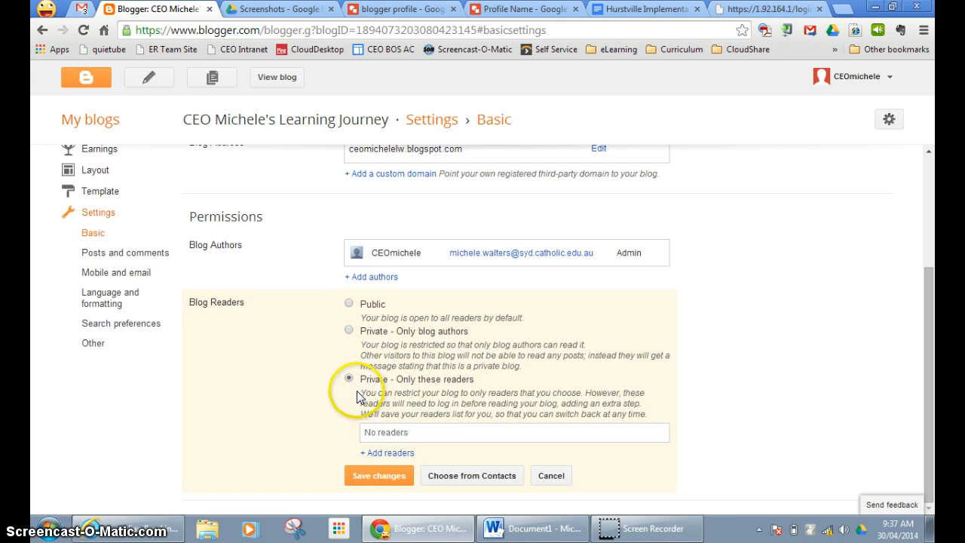
left_click(386, 453)
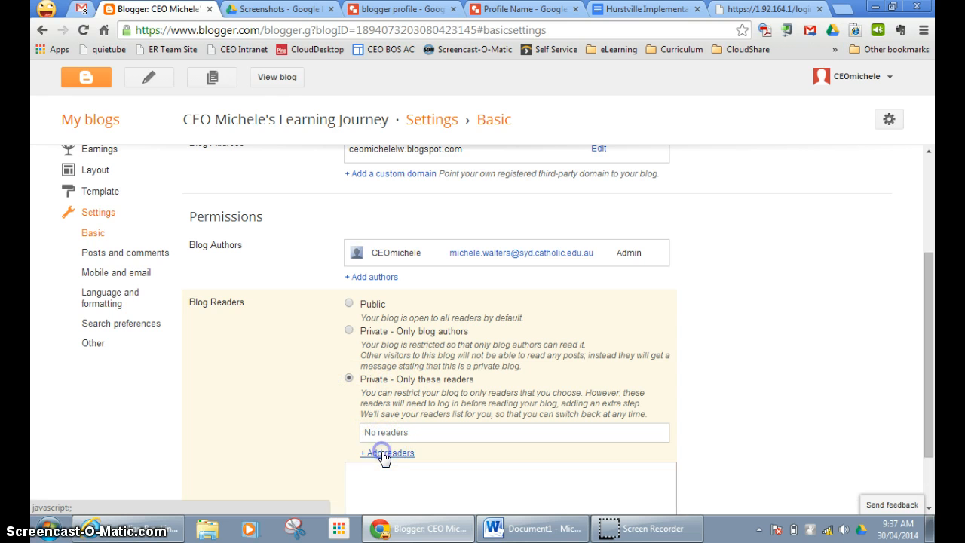
left_click(377, 473)
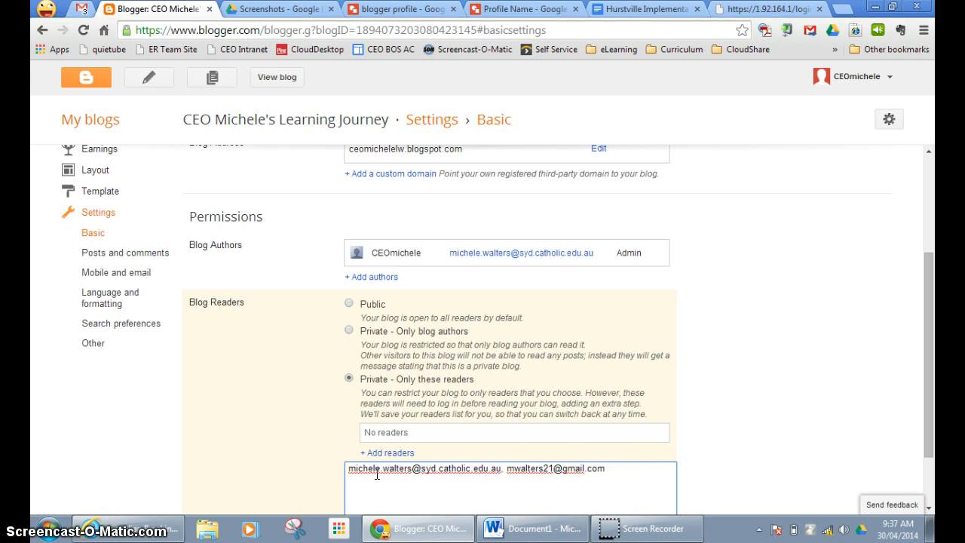
left_click_drag(625, 474, 505, 483)
key("BackSpace")
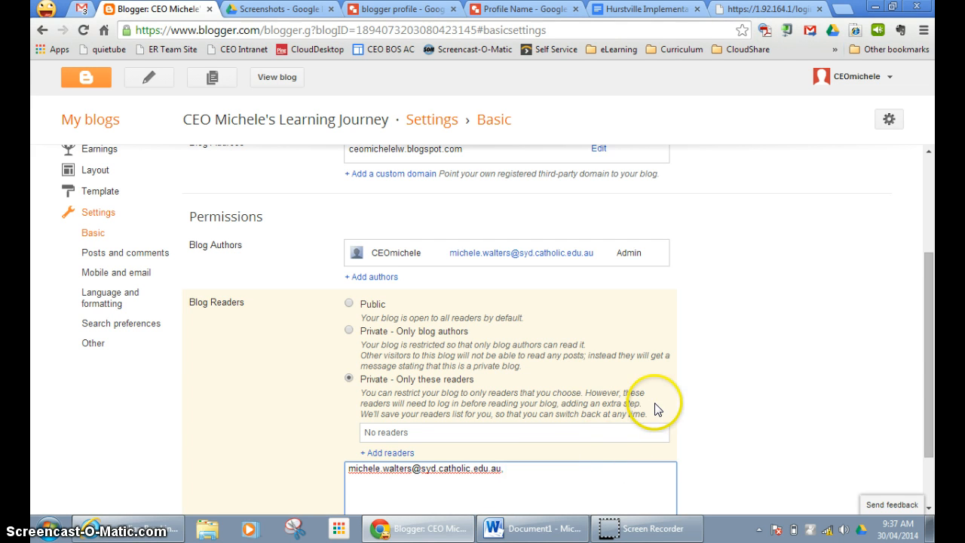
scroll(655, 405, "down", 1)
left_click(381, 474)
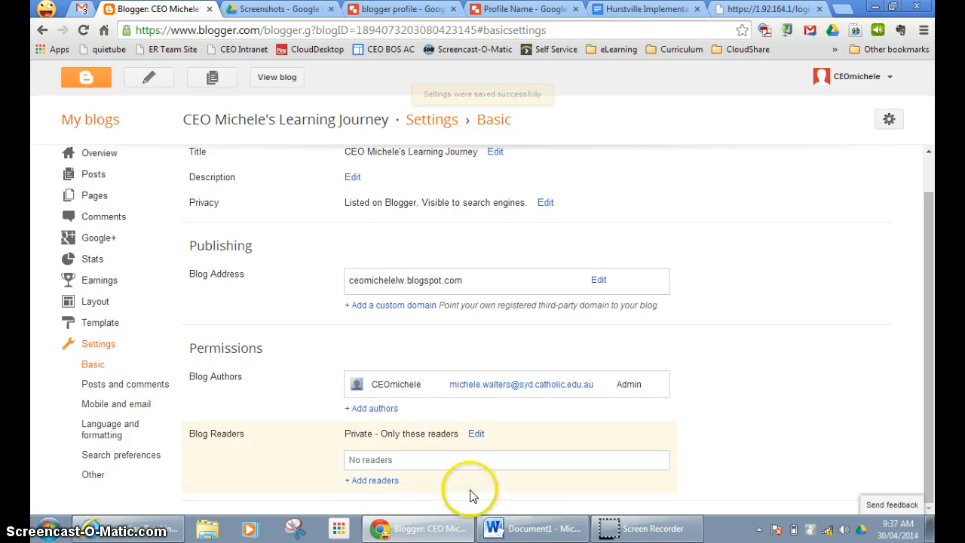
Replace the pre-filled reader with the reader's Gmail address and save the invitation.
left_click(371, 481)
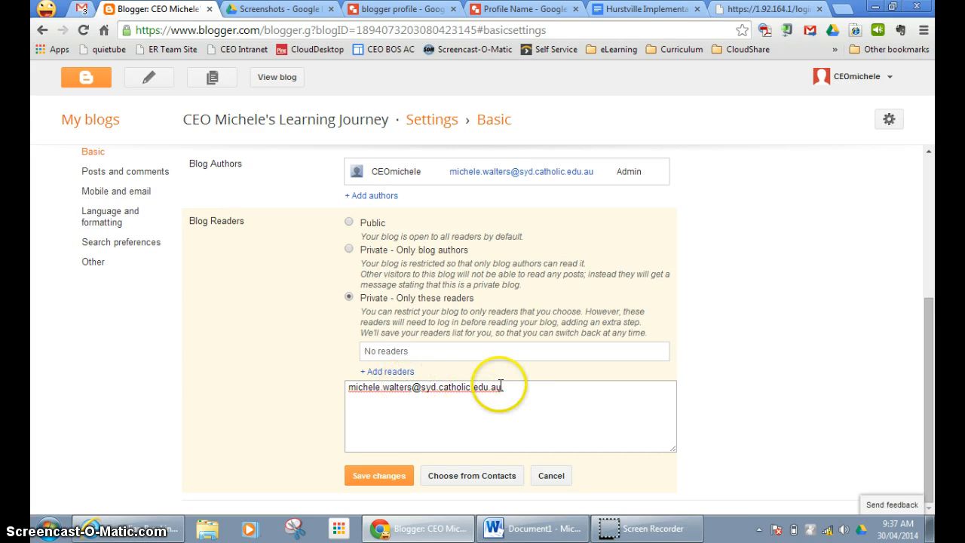
left_click_drag(502, 388, 329, 398)
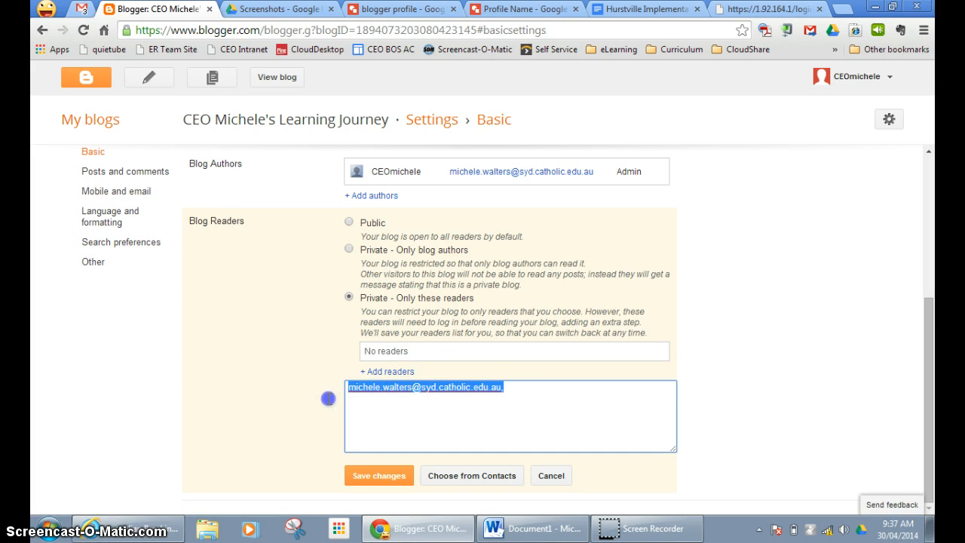
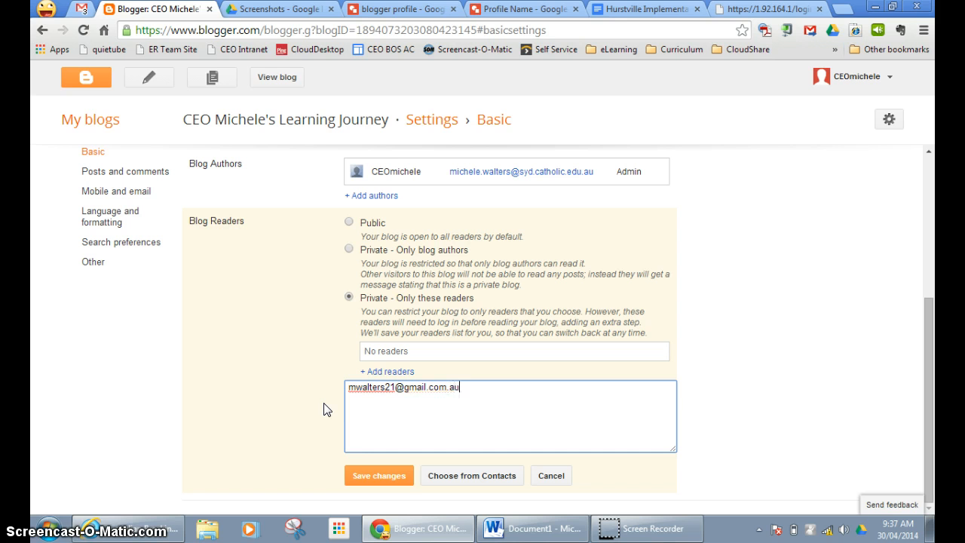
left_click_drag(324, 410, 356, 390)
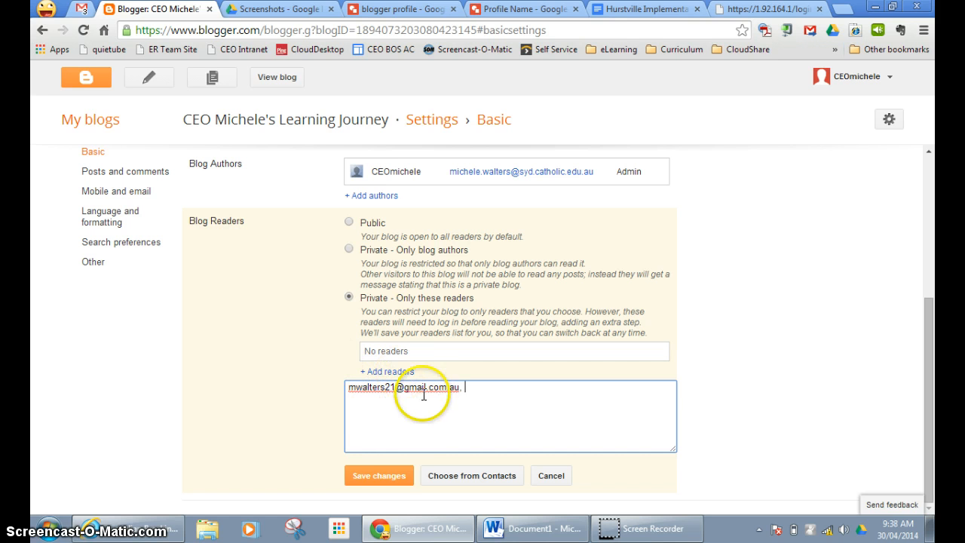
left_click(371, 479)
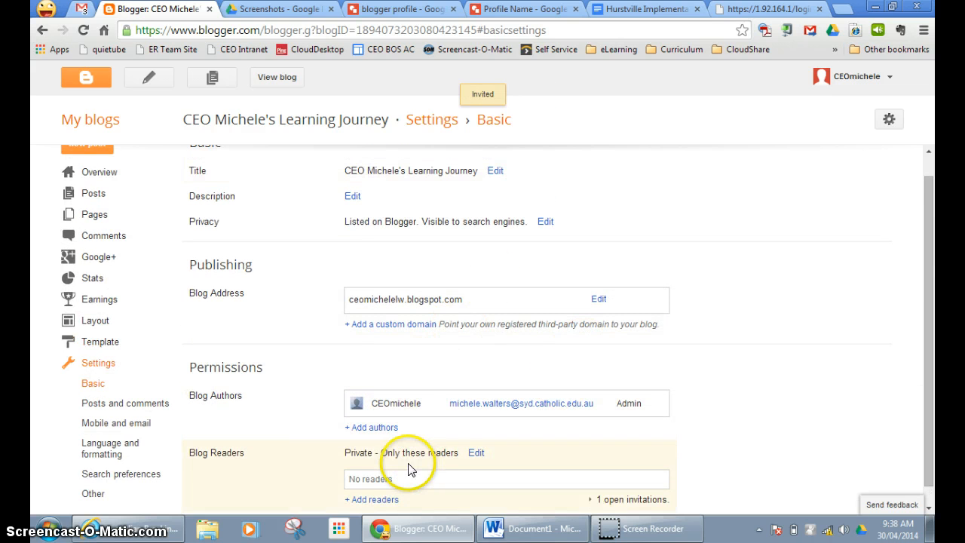
scroll(381, 462, "down", 1)
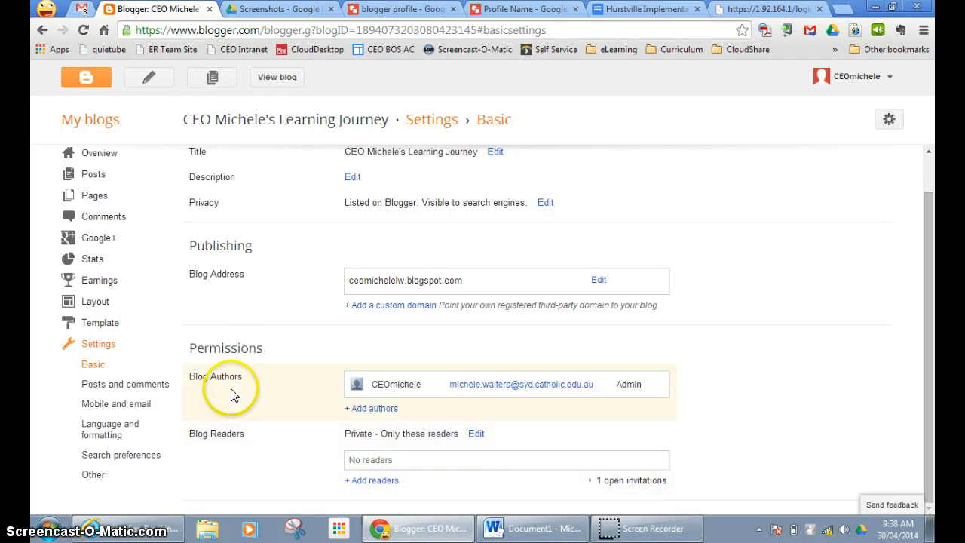
scroll(236, 377, "up", 1)
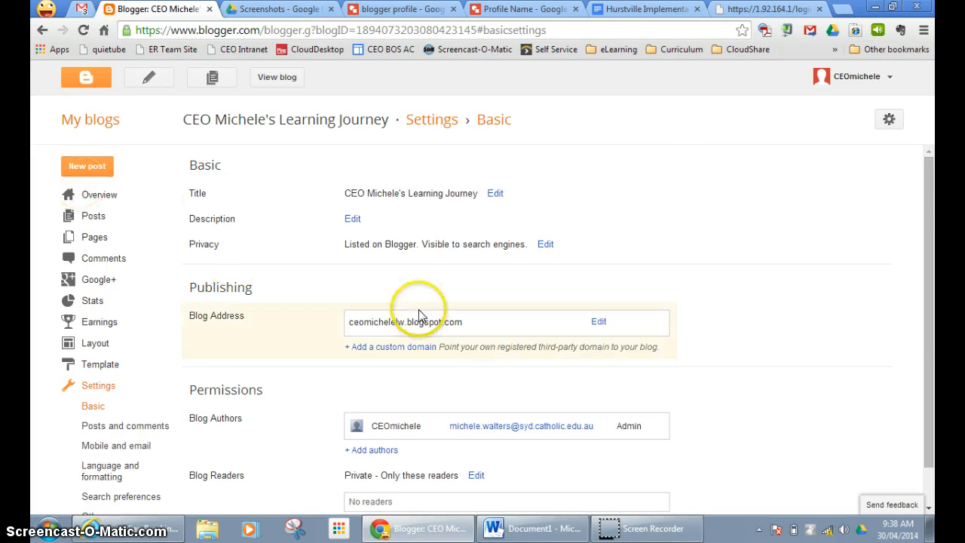
Start a new blog post and give it the title Welcome.
left_click(96, 172)
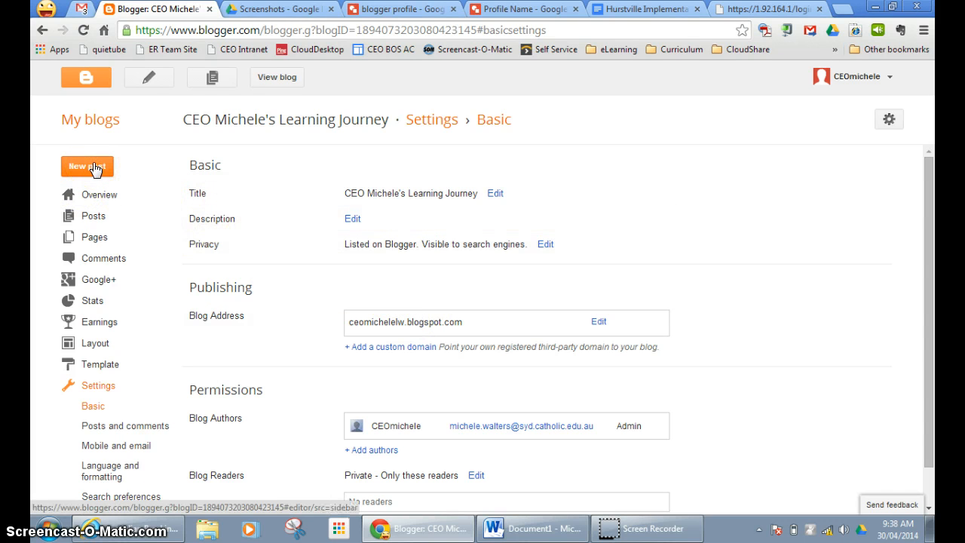
left_click(93, 163)
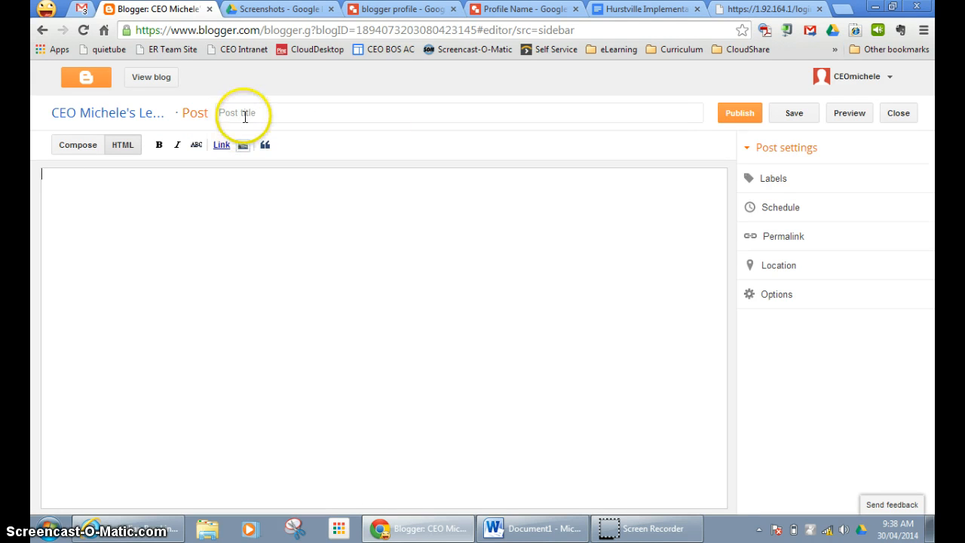
left_click(244, 114)
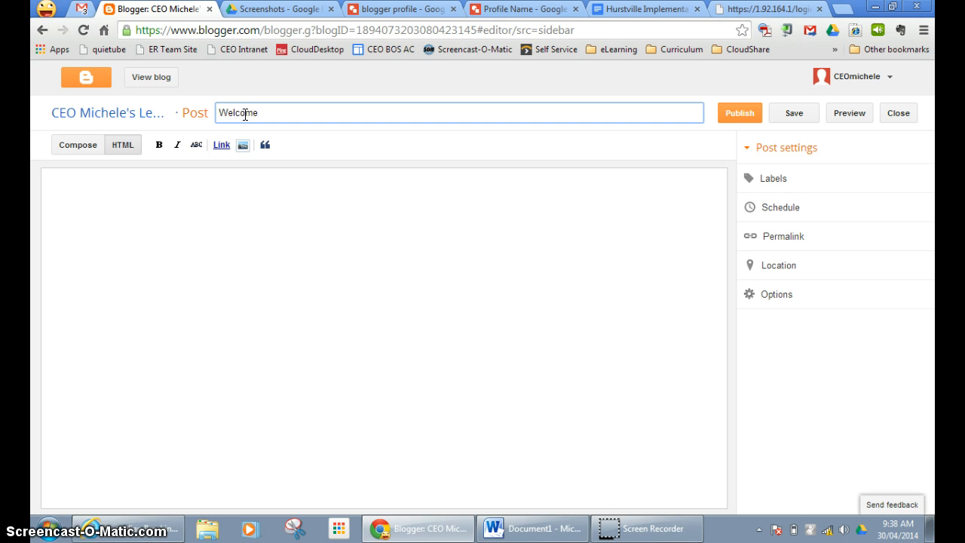
left_click(148, 201)
left_click(118, 179)
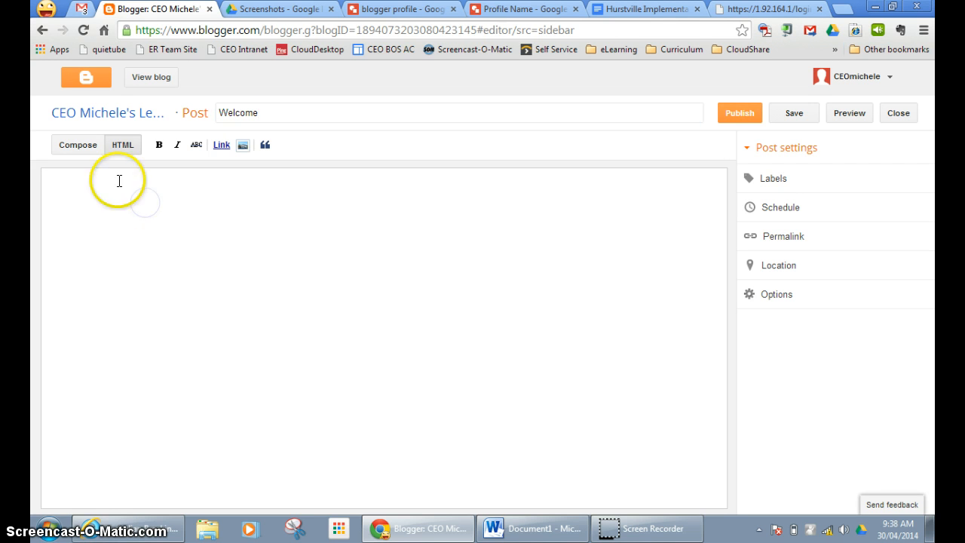
Write 'Hello, this is my first blog' in Compose mode and save the post as a draft.
left_click(63, 146)
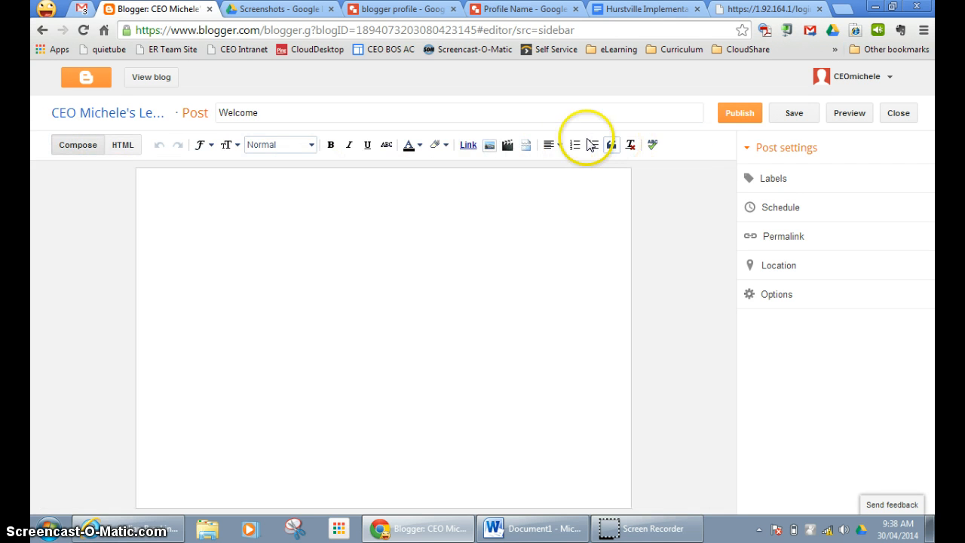
left_click(124, 144)
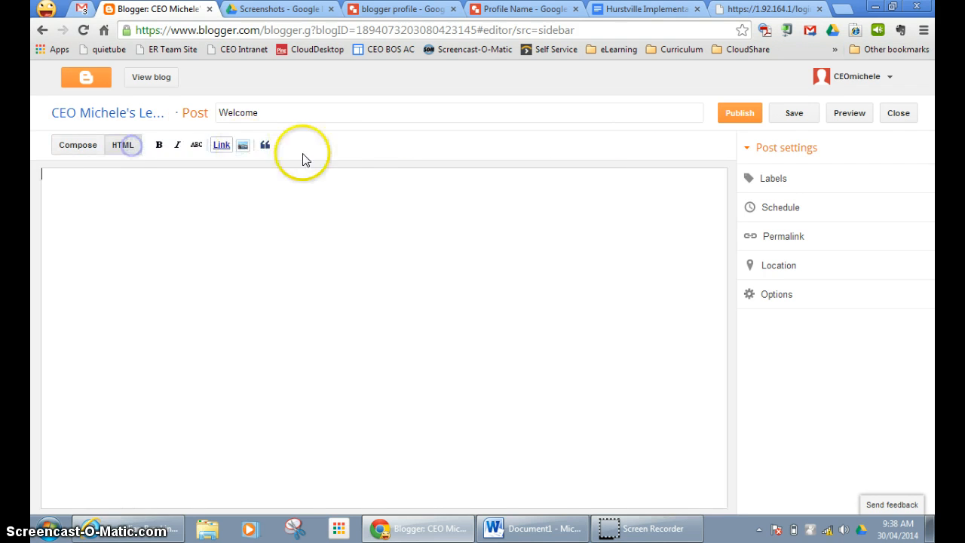
left_click(75, 147)
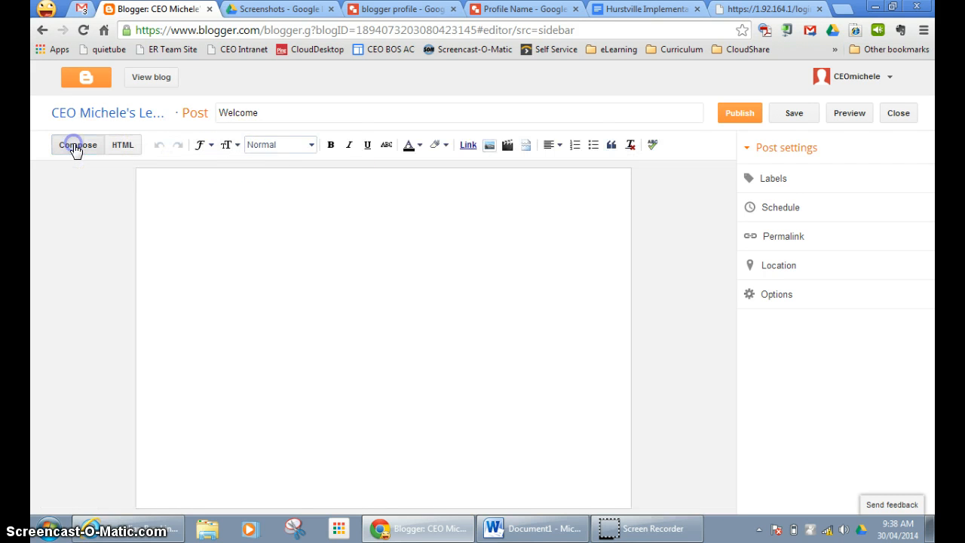
left_click(160, 178)
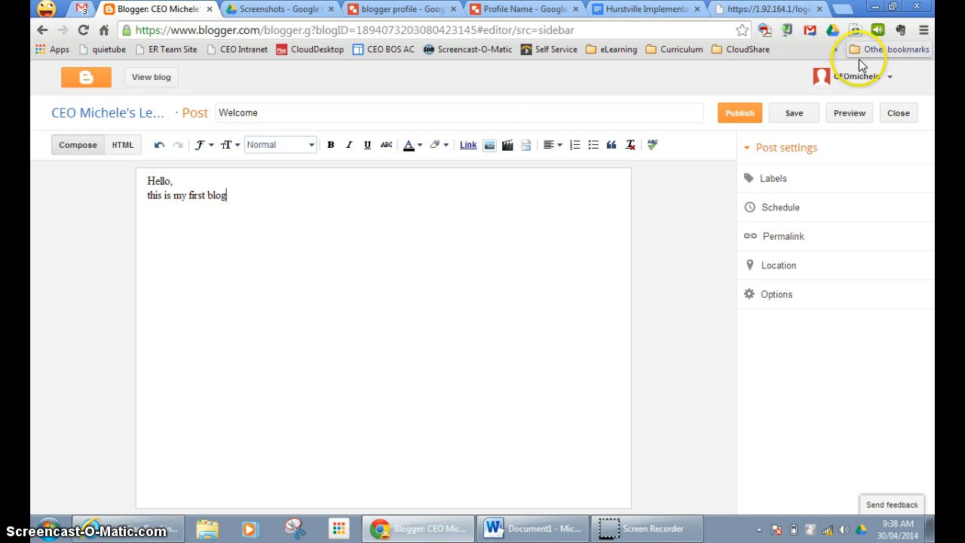
left_click(792, 117)
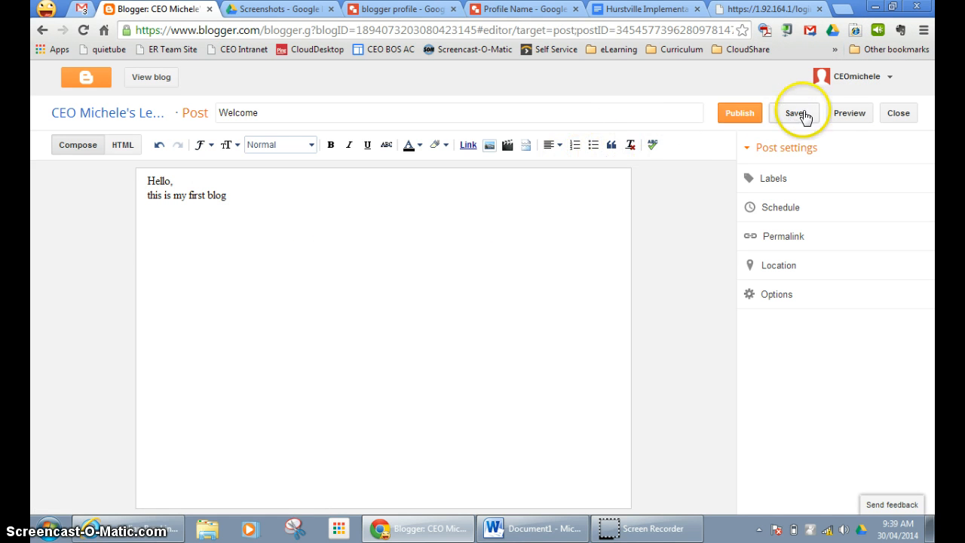
Preview the Welcome post, then publish it so Posts shows Published (1).
left_click(845, 114)
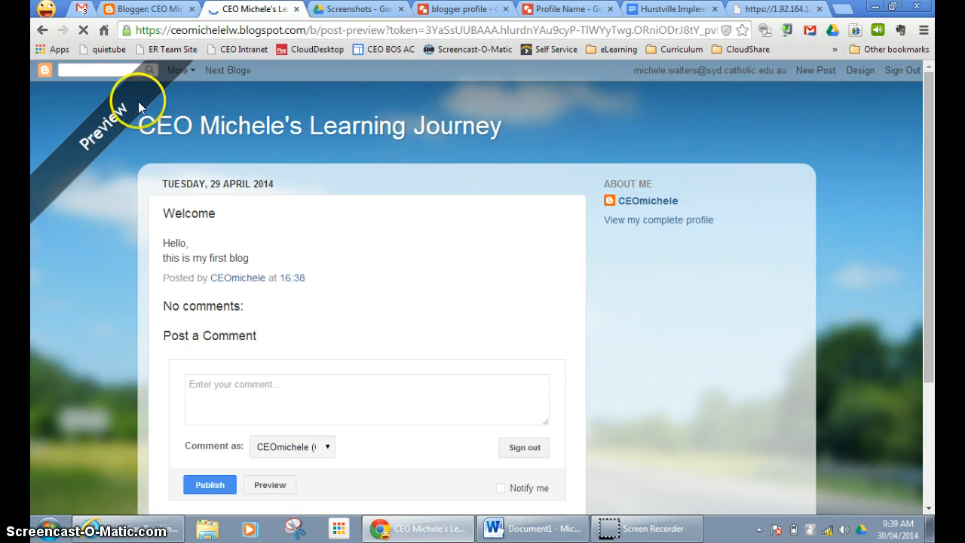
left_click(296, 9)
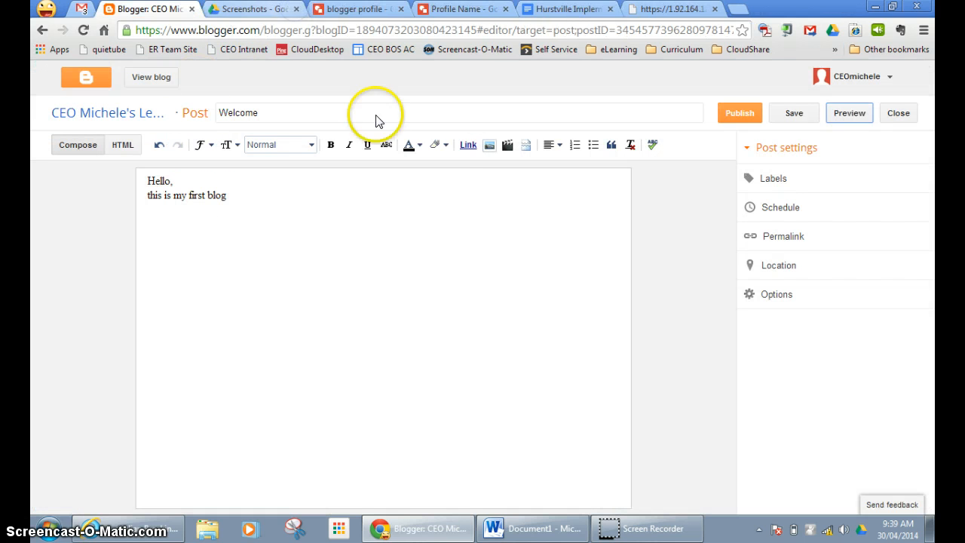
left_click(737, 117)
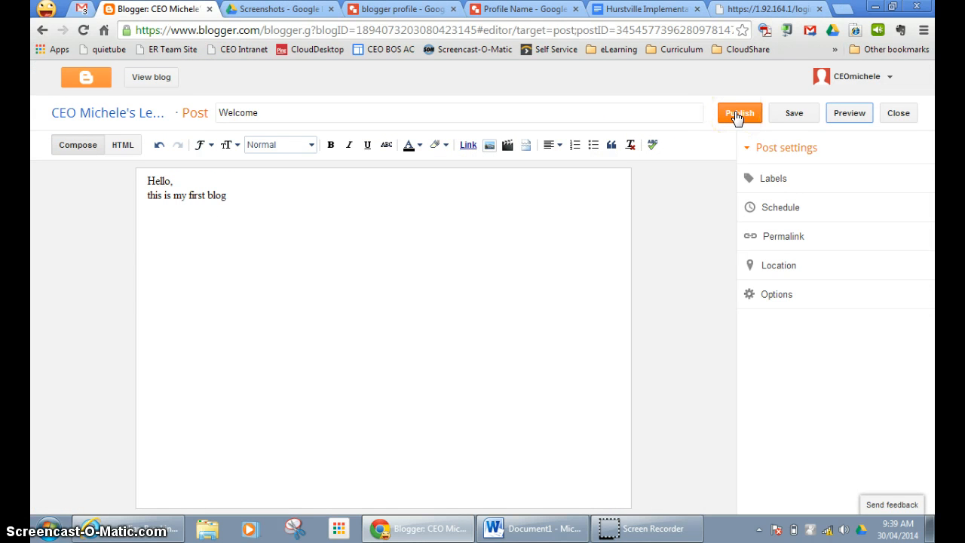
left_click(737, 117)
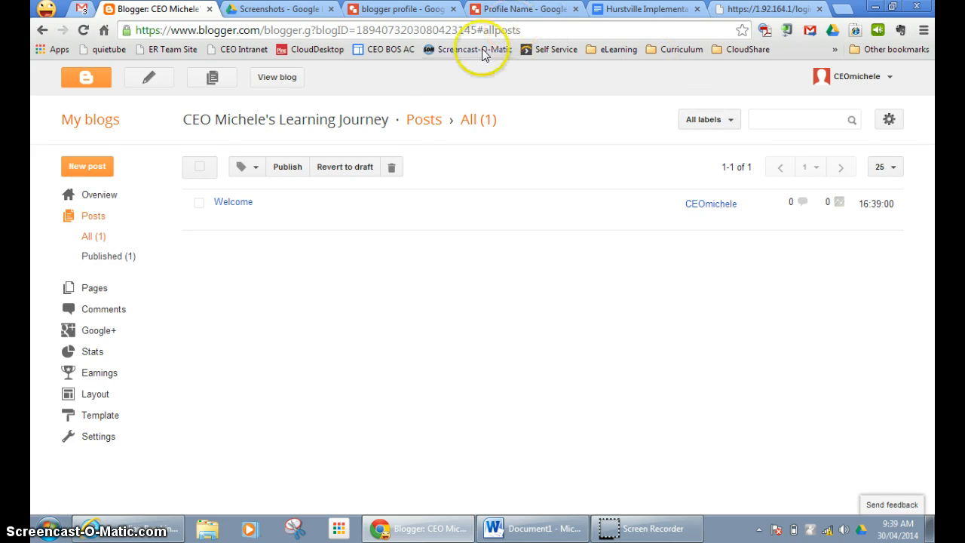
left_click(277, 78)
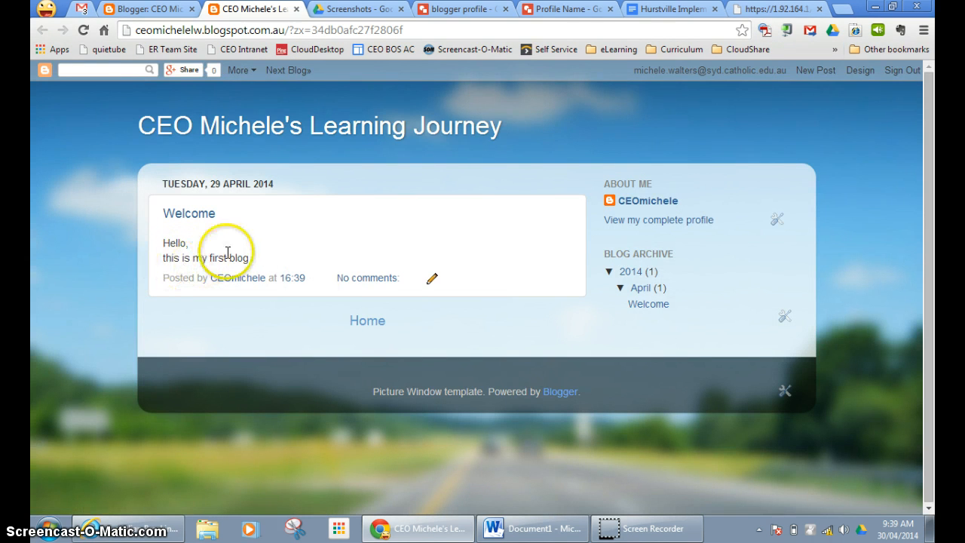
left_click(298, 9)
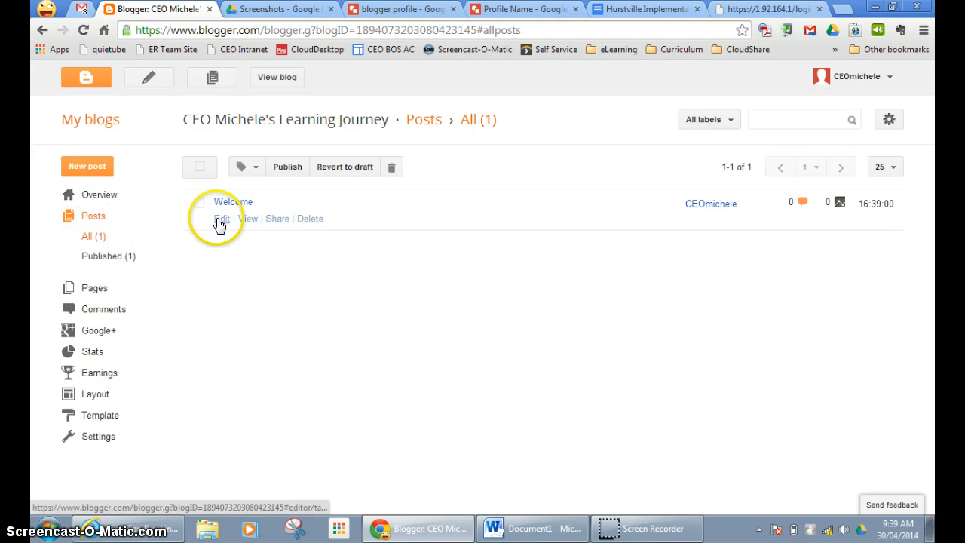
Reopen the Welcome post and cancel the Insert image dialog without adding an image.
mouse_move(217, 214)
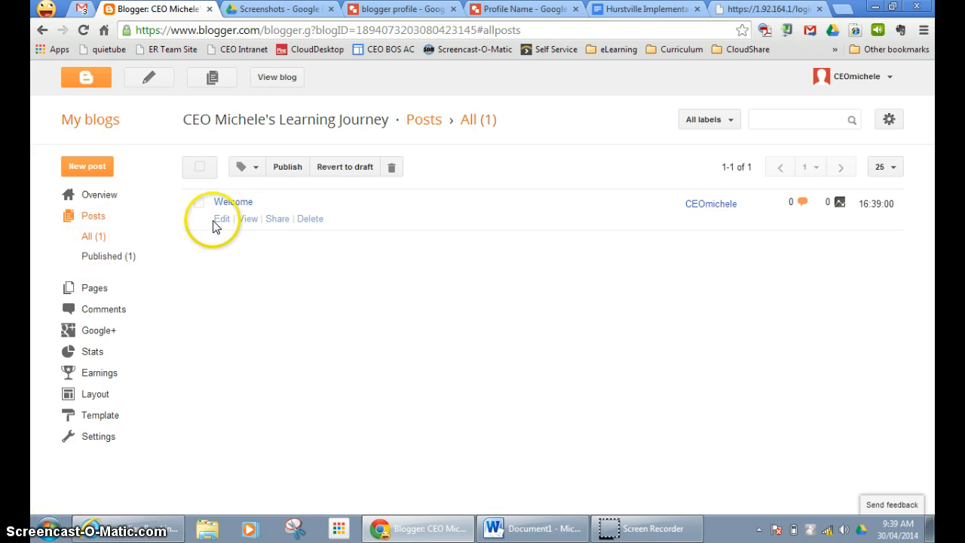
left_click(216, 221)
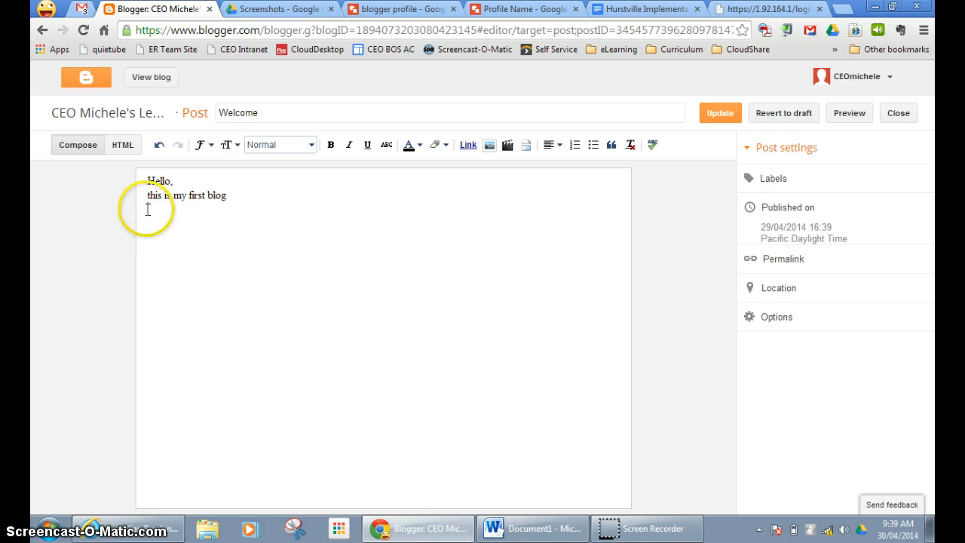
left_click(252, 206)
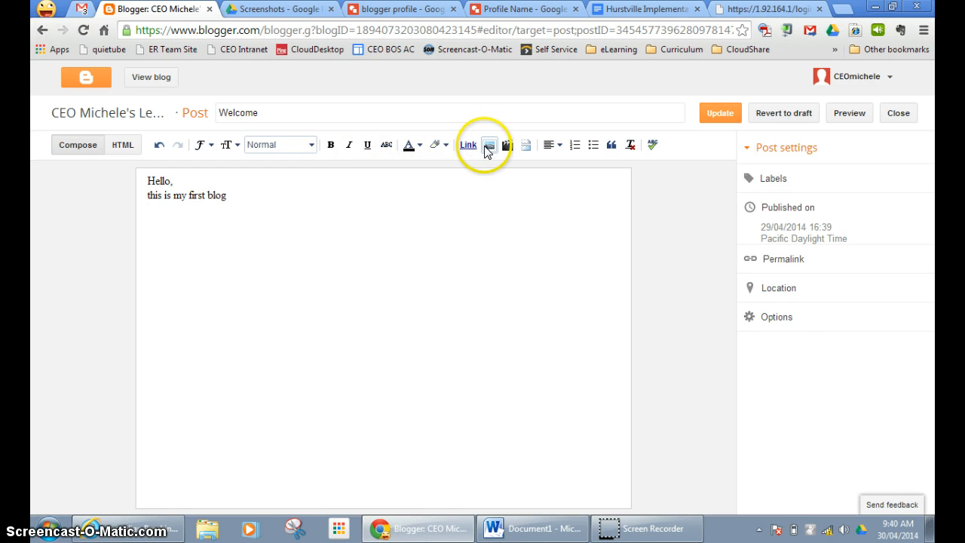
left_click(488, 144)
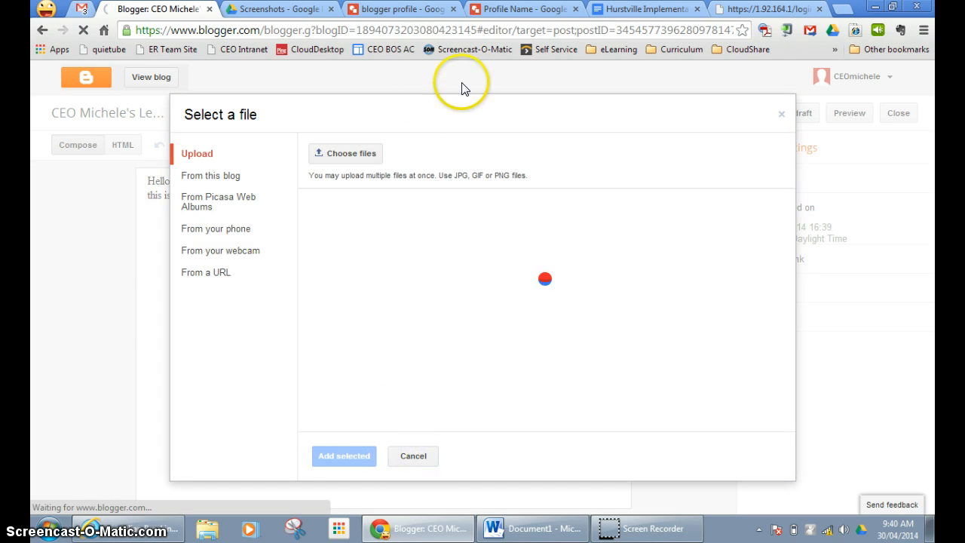
left_click(411, 454)
left_click(91, 324)
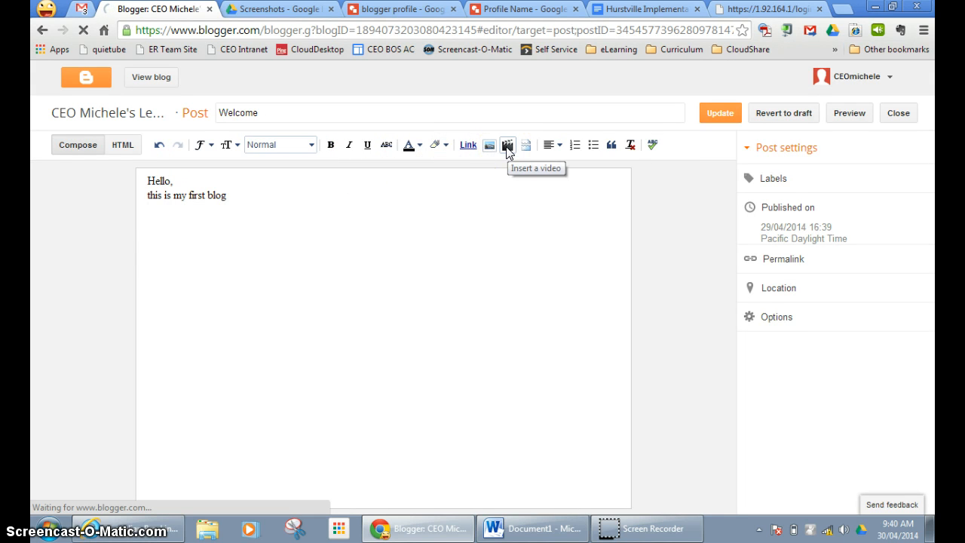
Cancel the YouTube Insert video dialog and leave the editor via the Blogger logo.
left_click(507, 147)
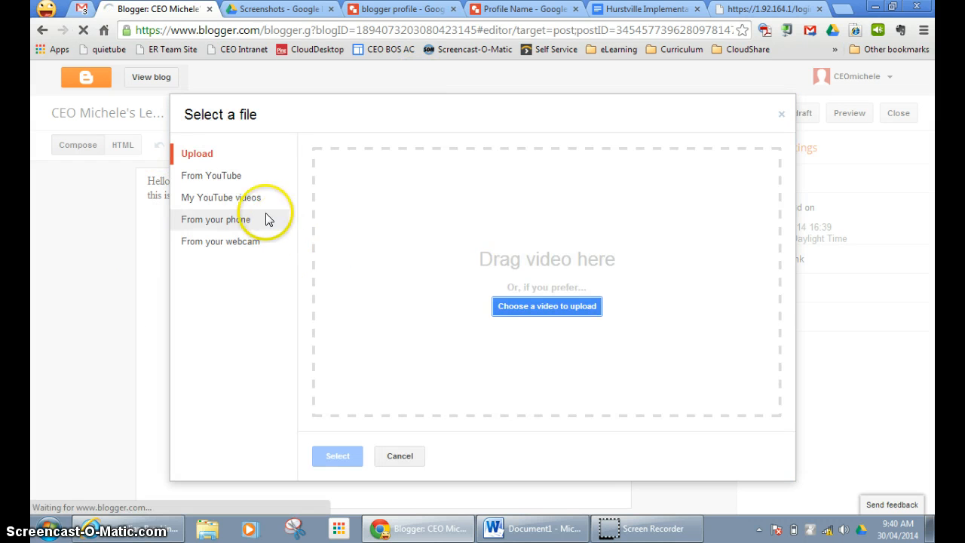
left_click(198, 175)
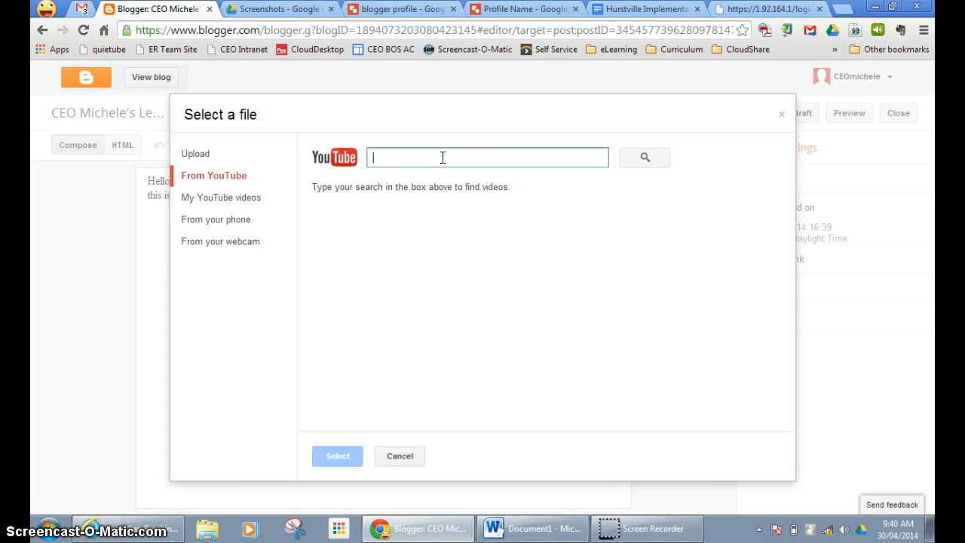
left_click(391, 455)
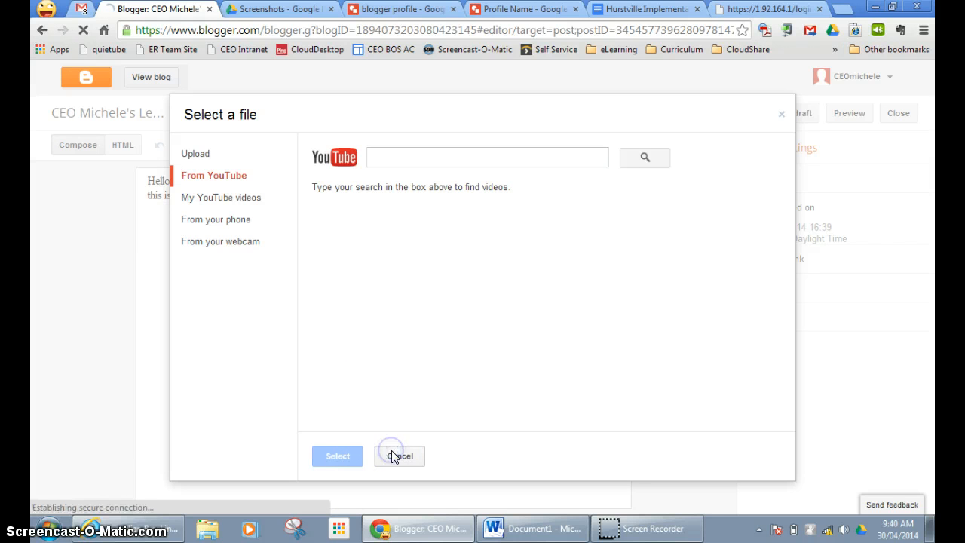
left_click(782, 114)
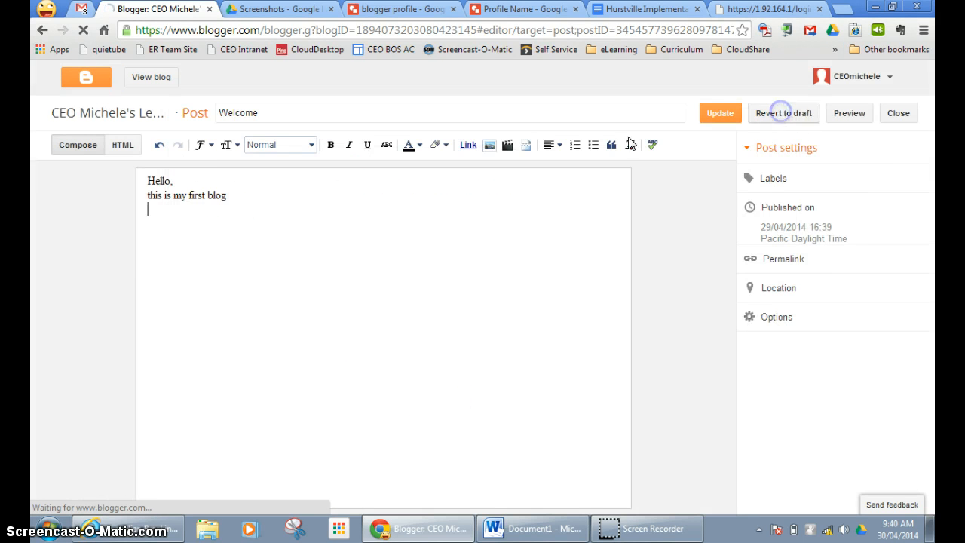
left_click(87, 79)
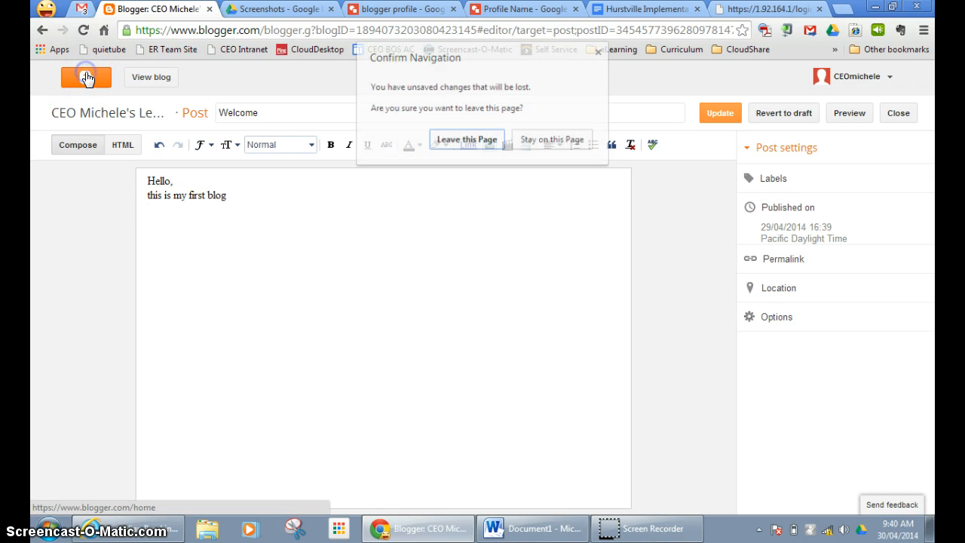
Confirm leaving the editor and go to CEO Michele's Learning Journey's Layout page.
left_click(455, 141)
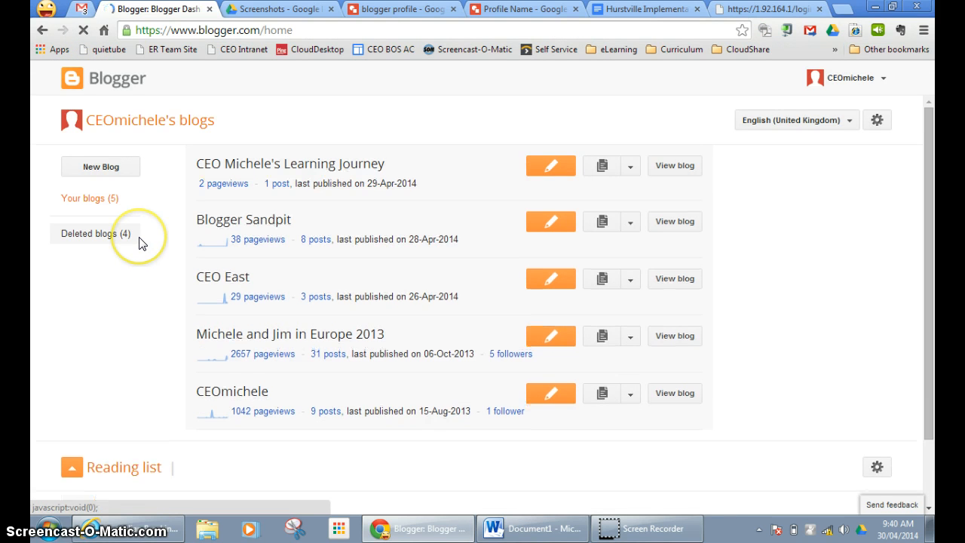
left_click(269, 164)
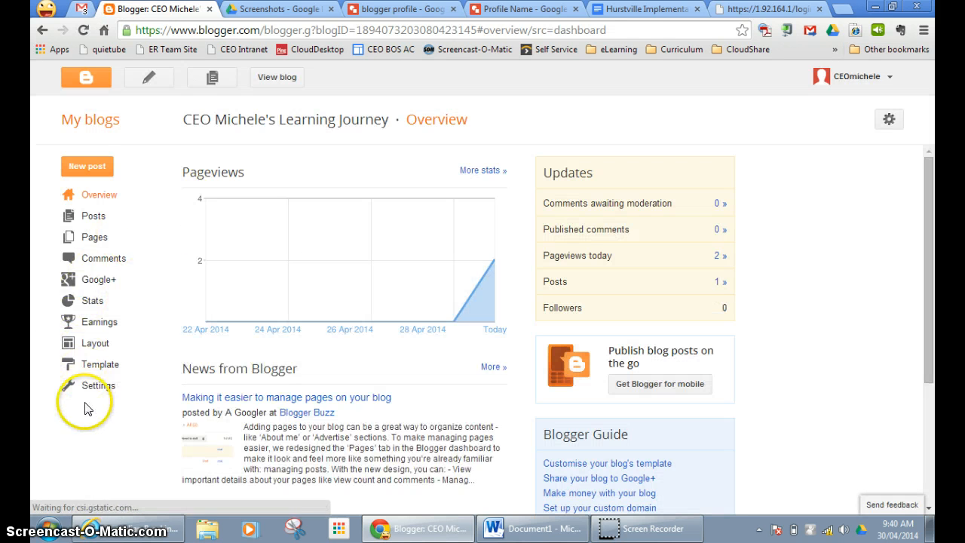
left_click(81, 344)
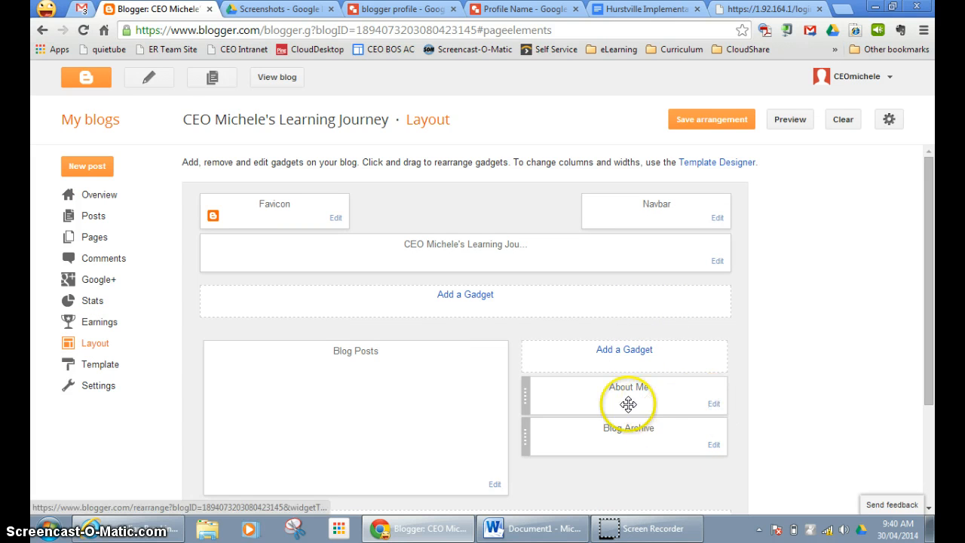
Delete the About Me sidebar gadget and bring up the Add a Gadget list.
left_click(712, 405)
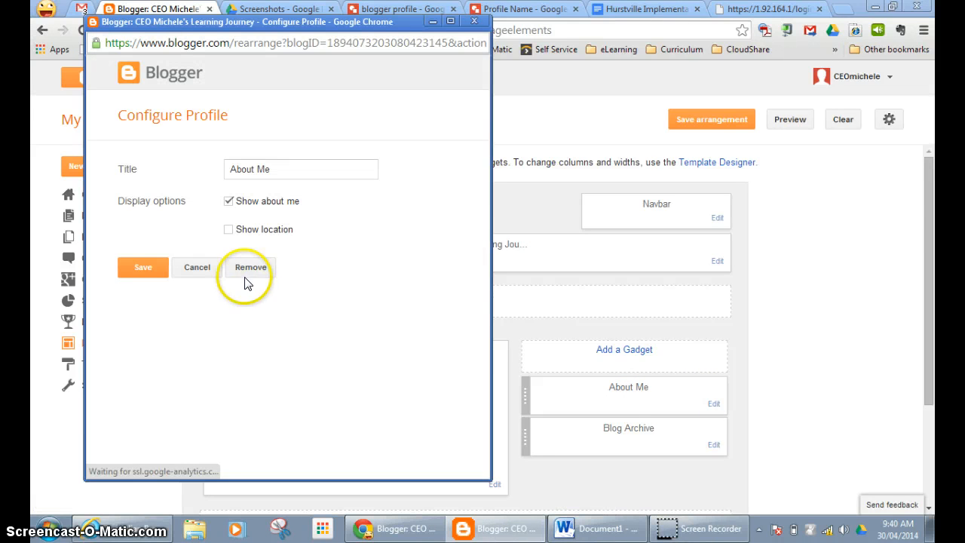
left_click(251, 269)
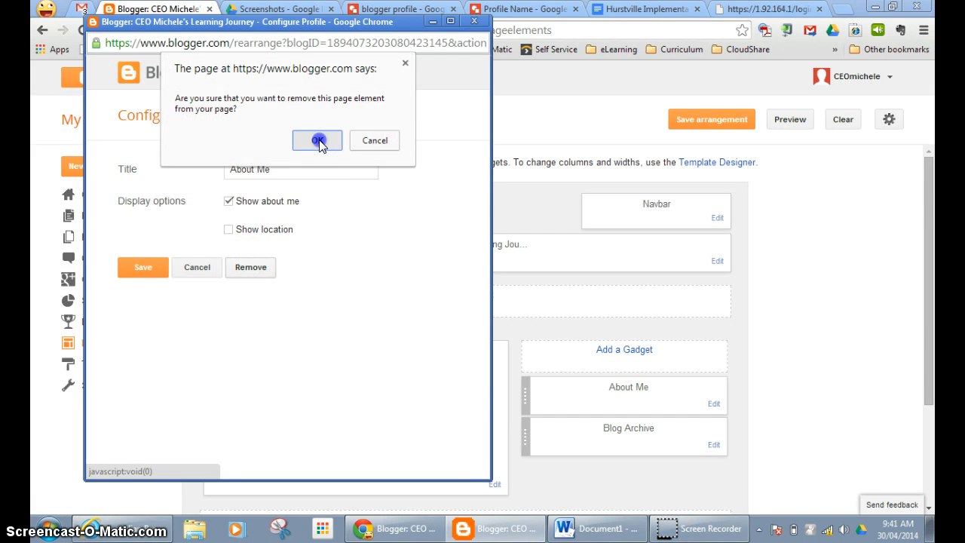
left_click(318, 140)
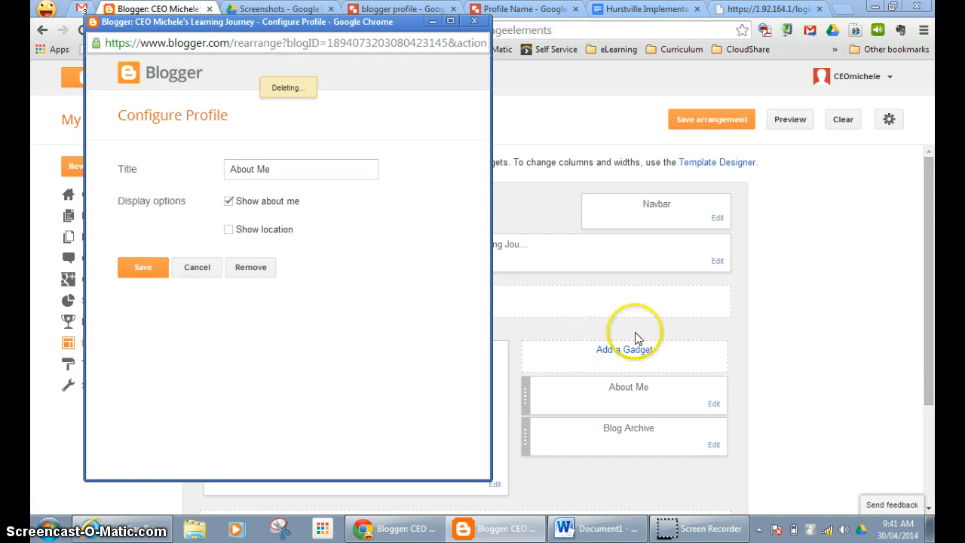
left_click(137, 268)
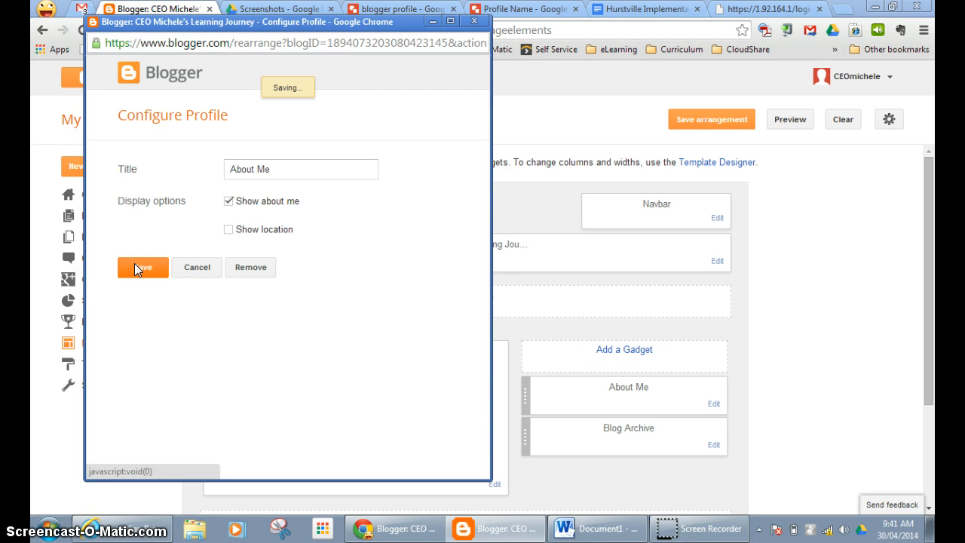
left_click(633, 350)
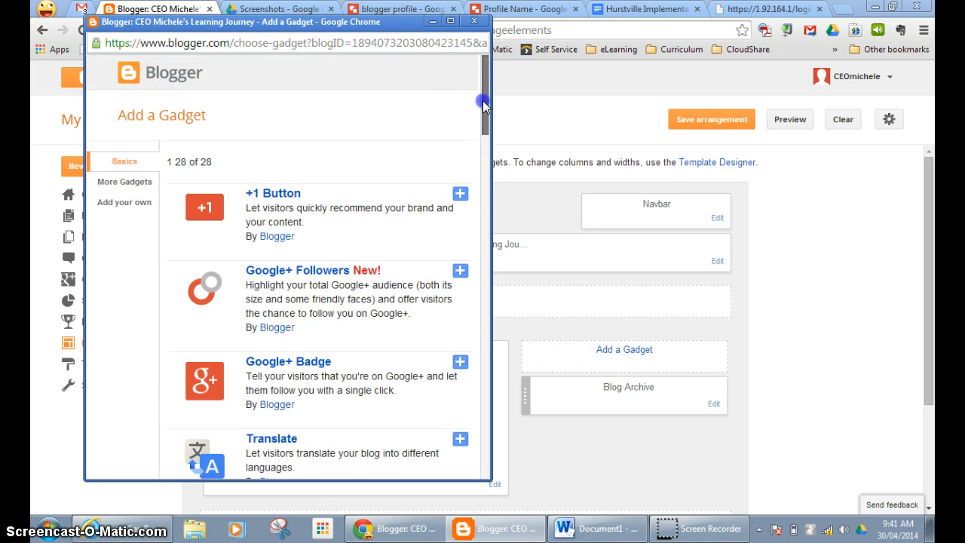
Add a 'My Blog List' Blog List gadget above Blog Archive and save the arrangement.
left_click_drag(483, 101, 489, 321)
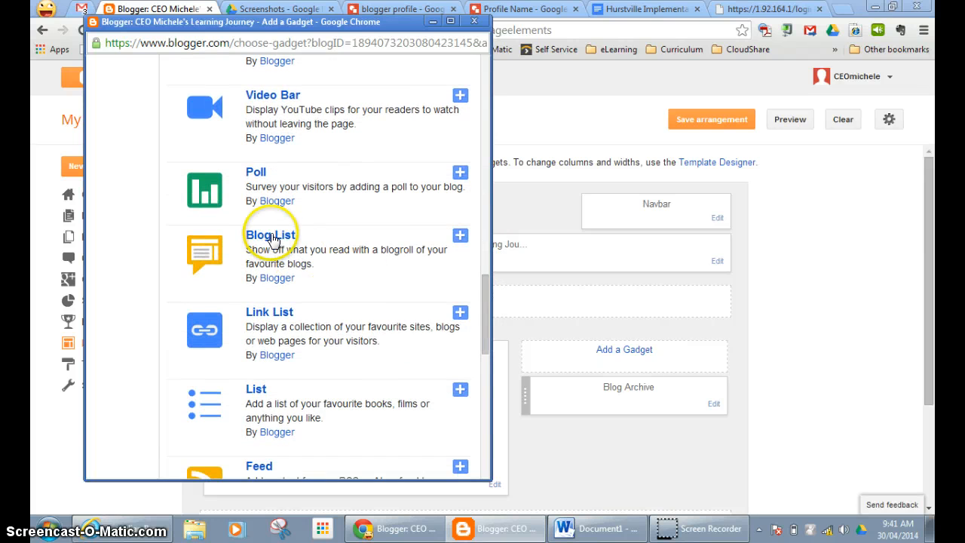
left_click(461, 235)
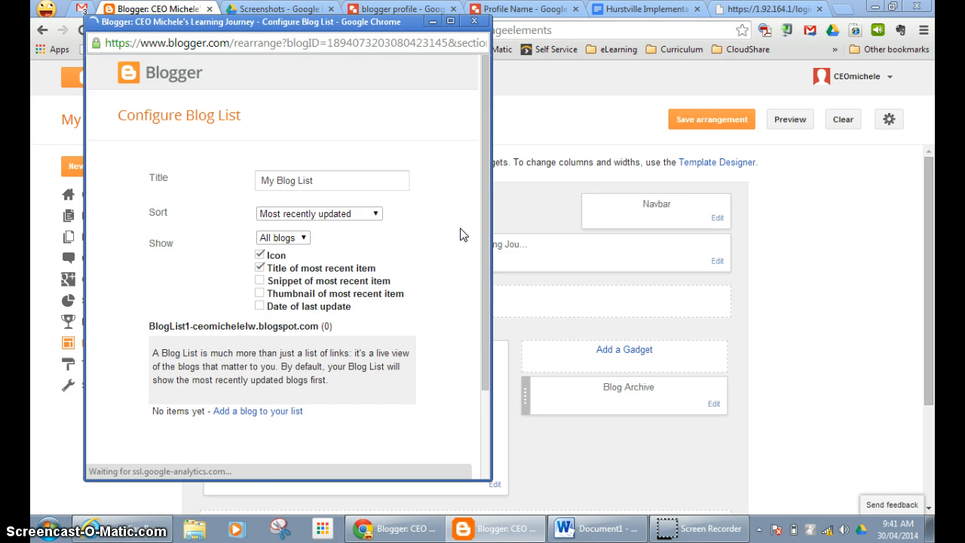
left_click(494, 212)
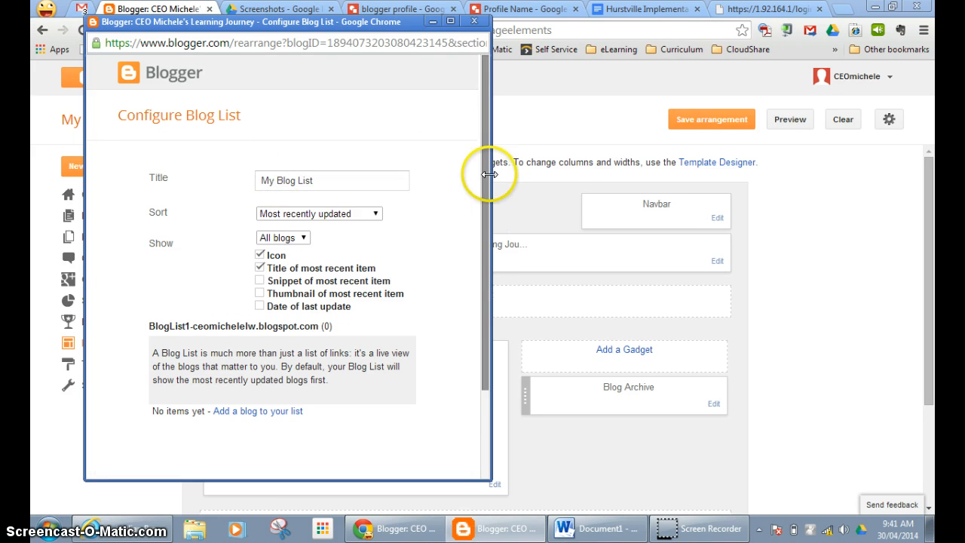
left_click_drag(488, 179, 487, 304)
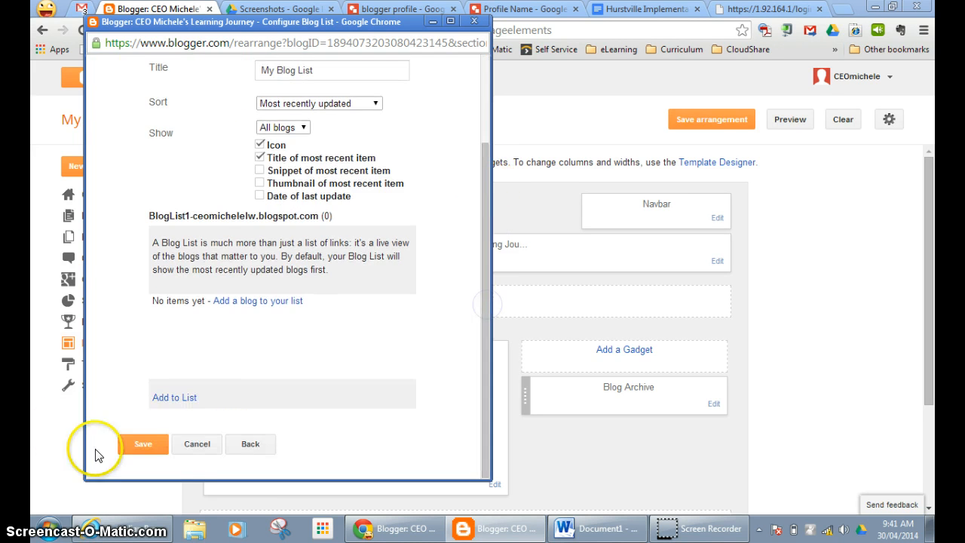
left_click(144, 439)
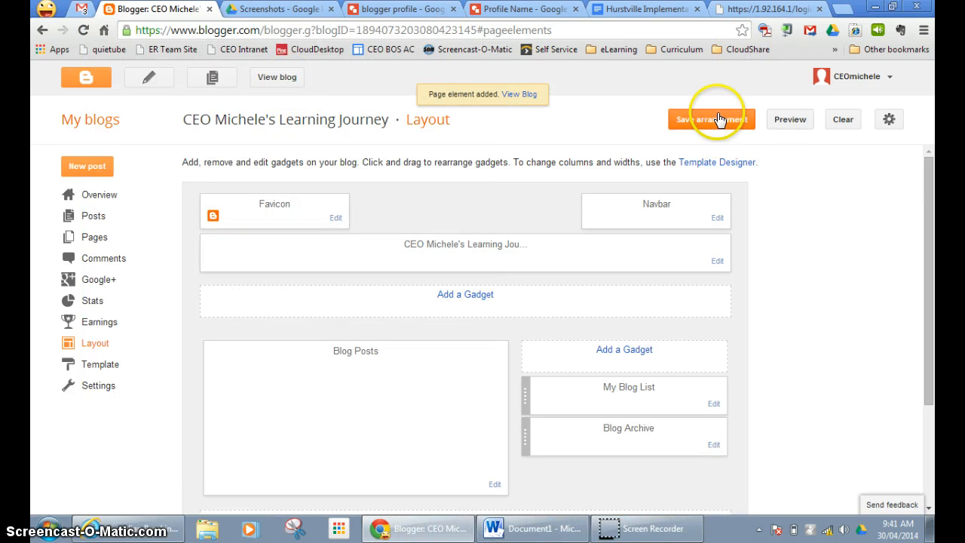
left_click(719, 120)
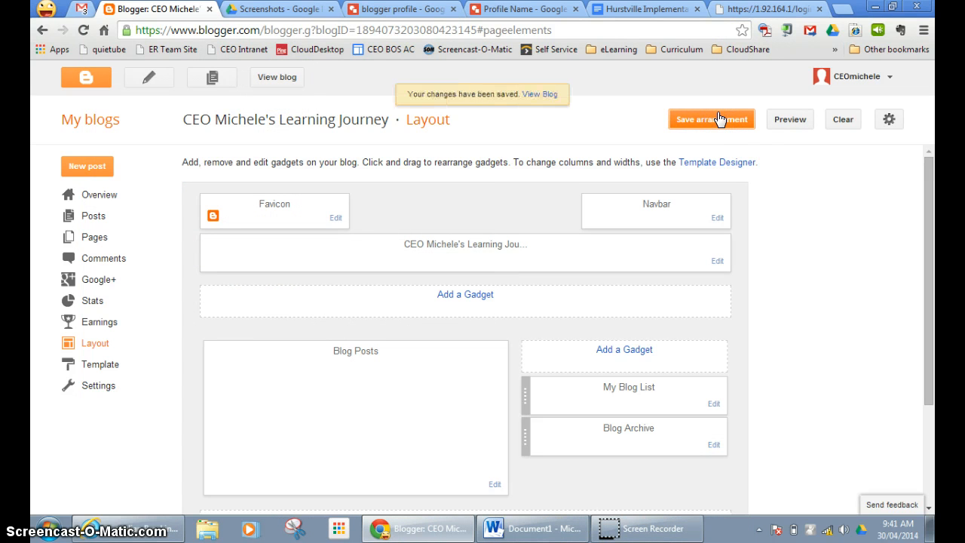
Preview an Awesome Inc. template from the Template gallery and apply it to the blog.
left_click(98, 369)
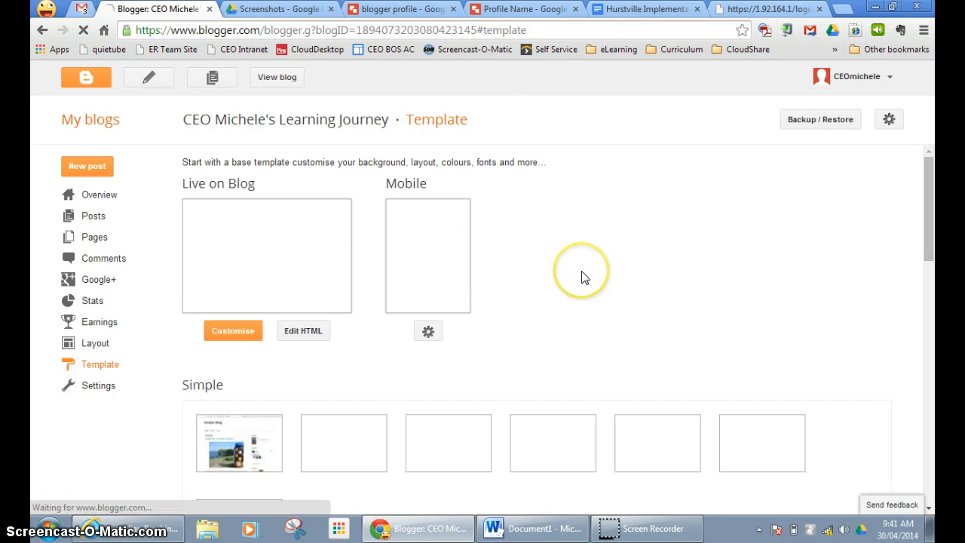
scroll(582, 276, "down", 4)
mouse_move(282, 373)
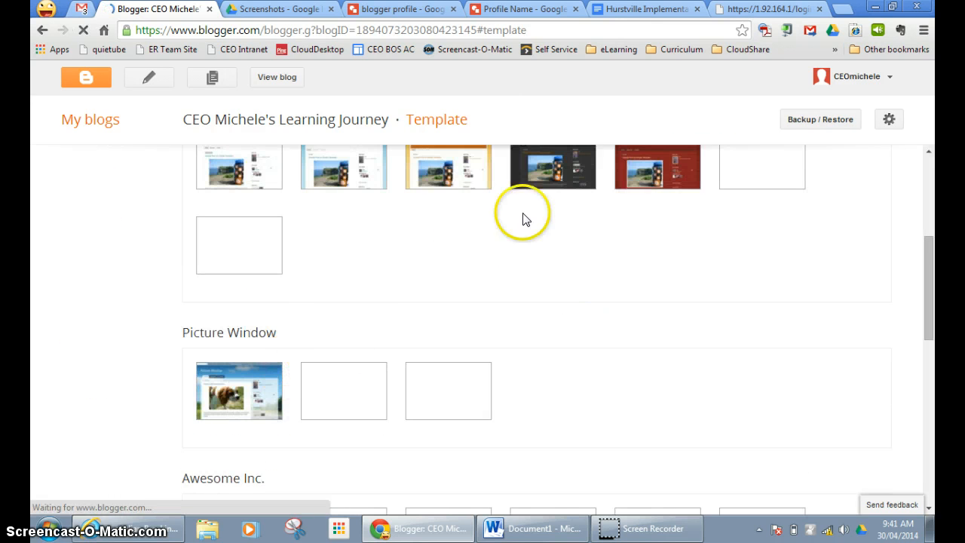
scroll(324, 325, "down", 4)
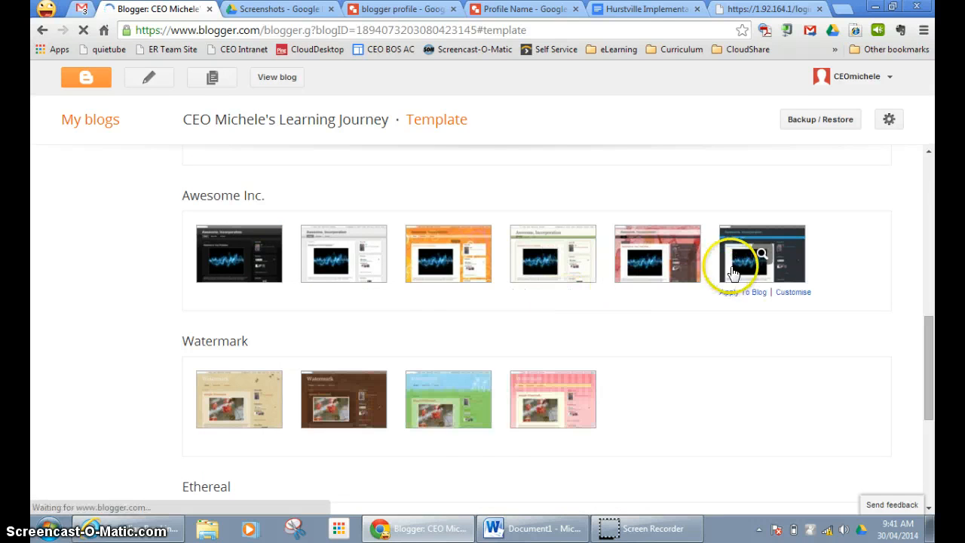
left_click(464, 398)
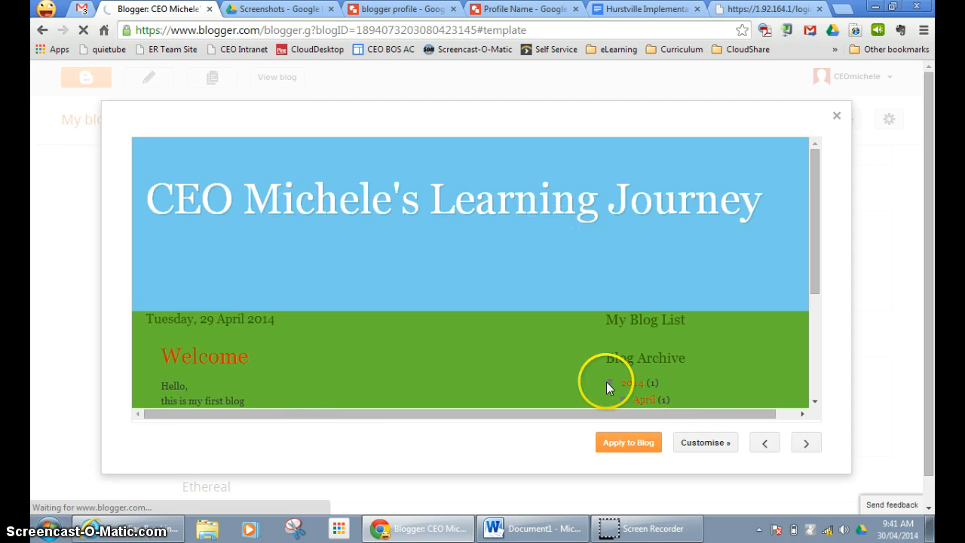
left_click(630, 443)
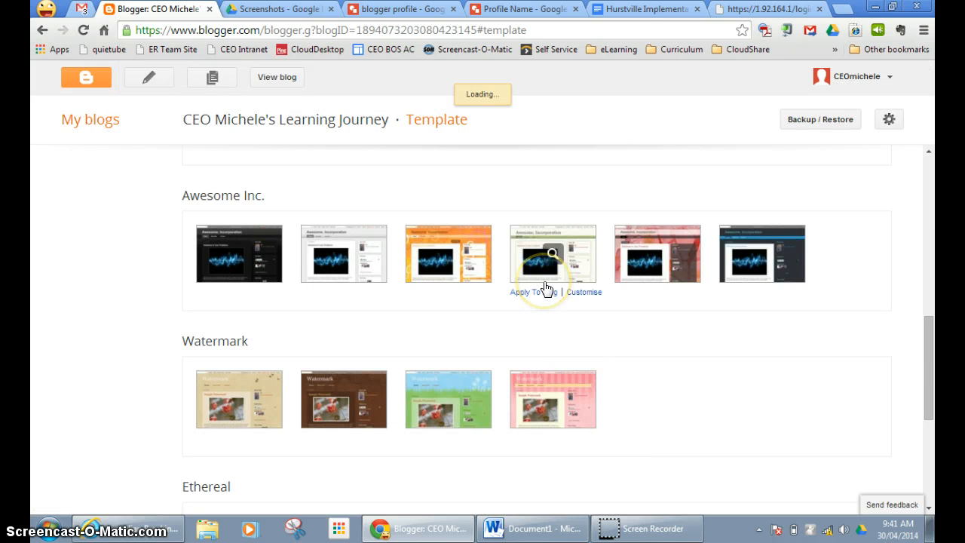